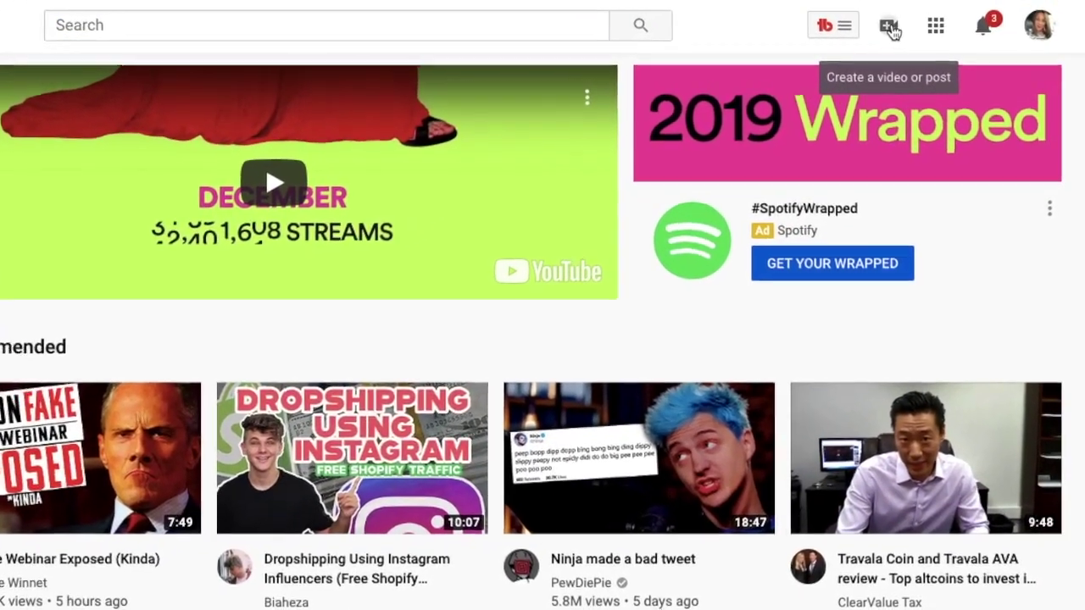
Open the Upload video dialog and drop in the Tor Browser.mov file.
click(902, 25)
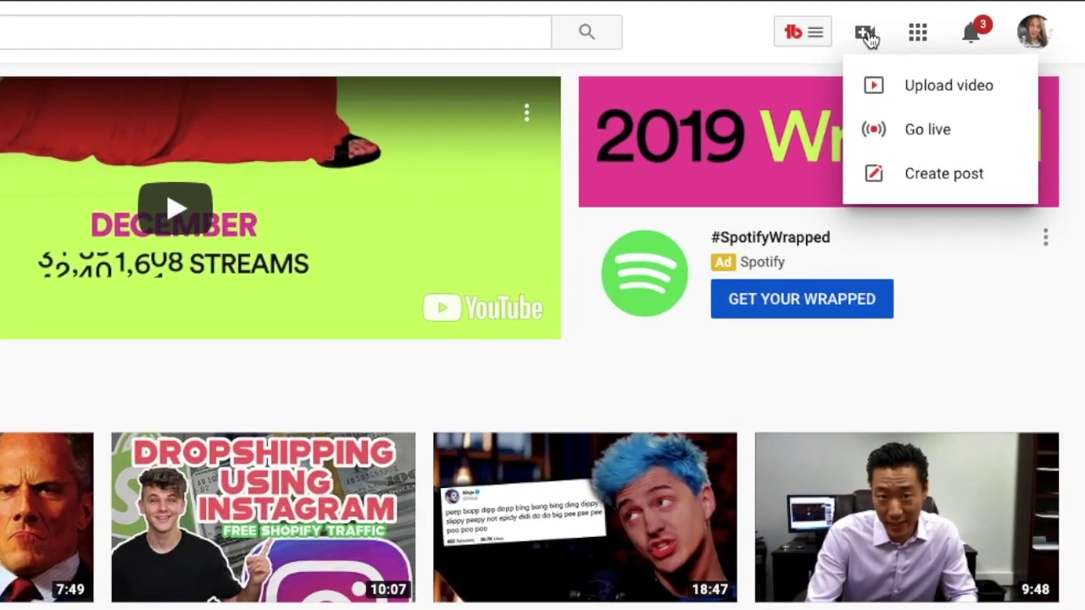
click(967, 100)
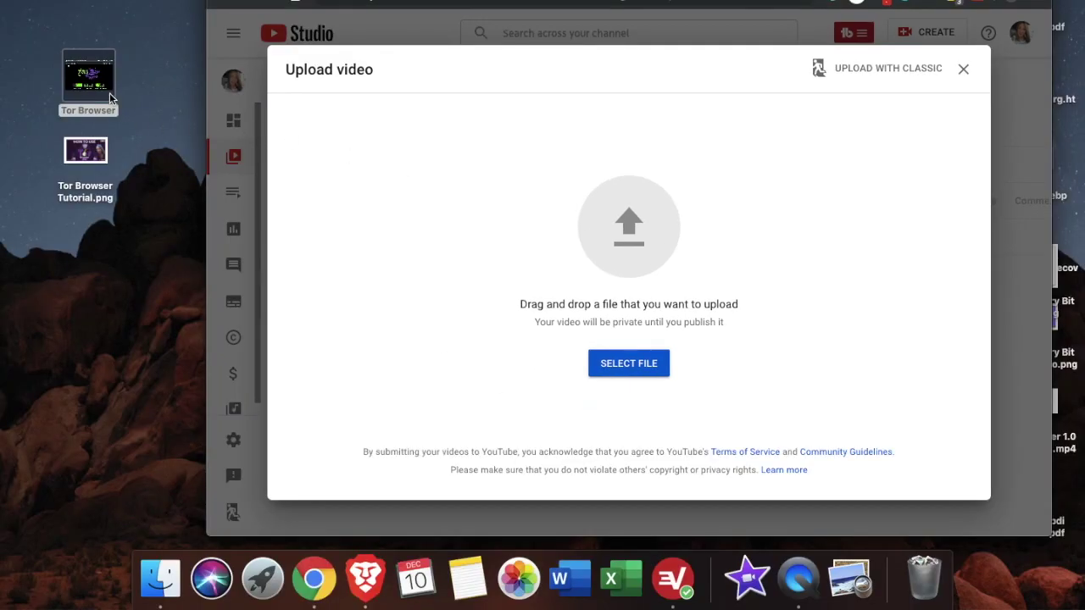
drag(93, 85, 424, 169)
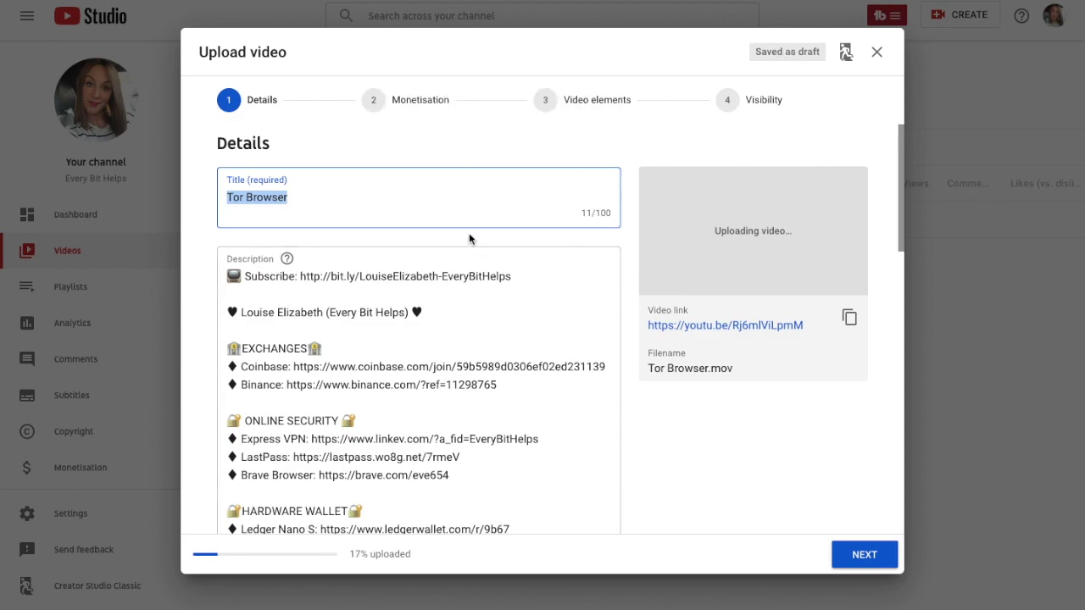
Advance the Tor Browser upload past Details, Monetisation and Video elements to Visibility.
scroll(468, 397, down, 2)
scroll(467, 397, up, 2)
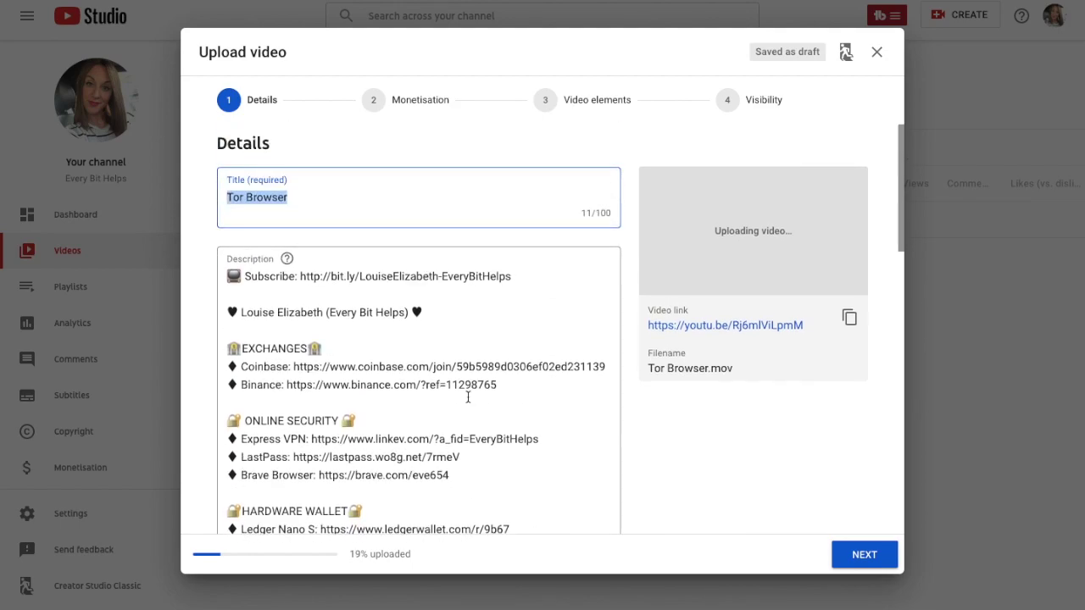
click(849, 555)
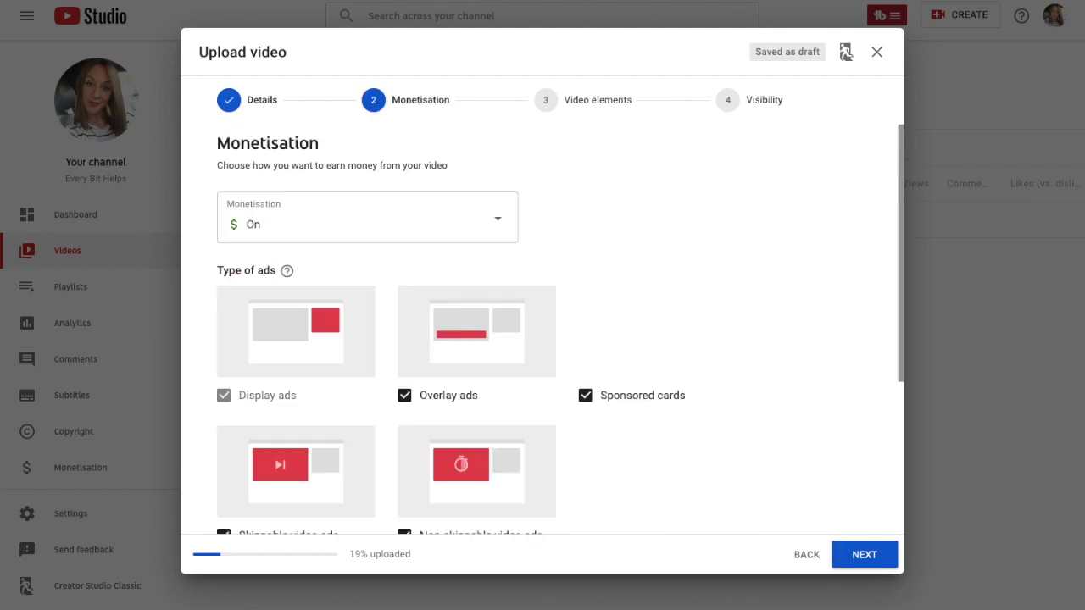
click(854, 558)
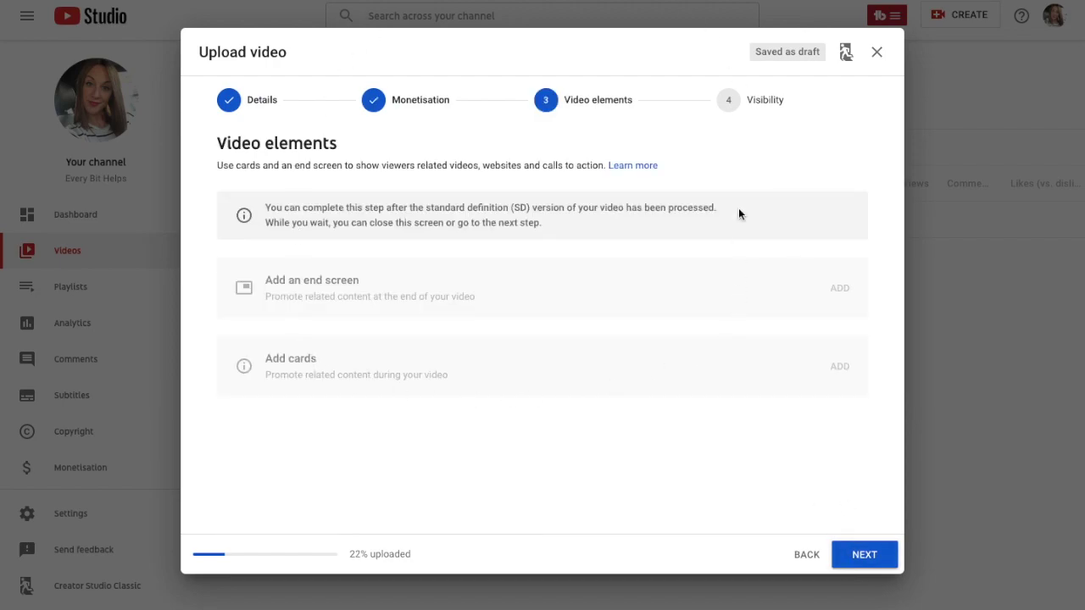
click(871, 557)
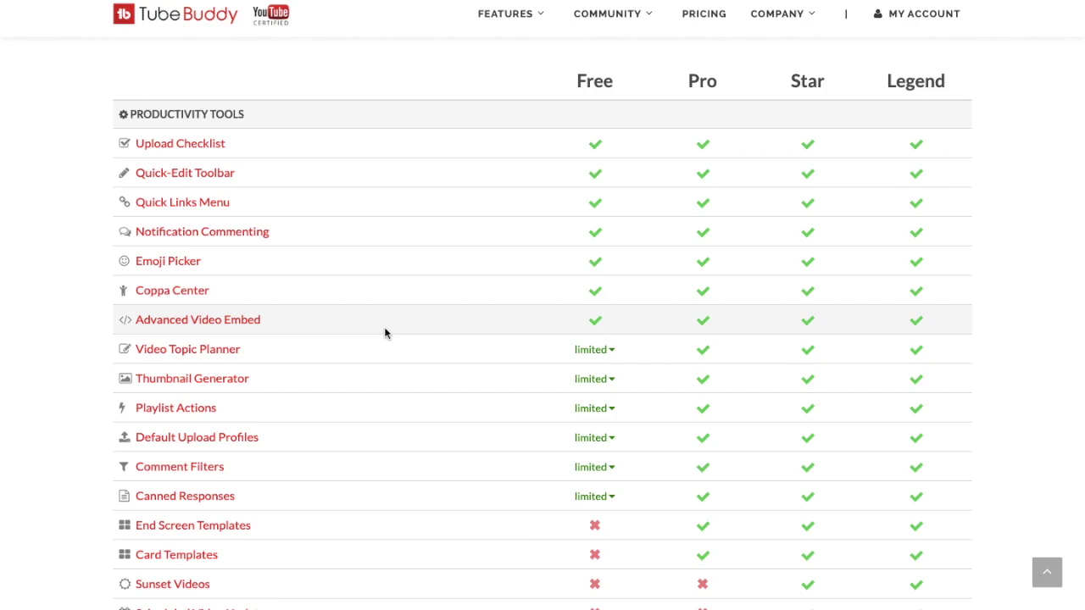
scroll(385, 333, down, 1)
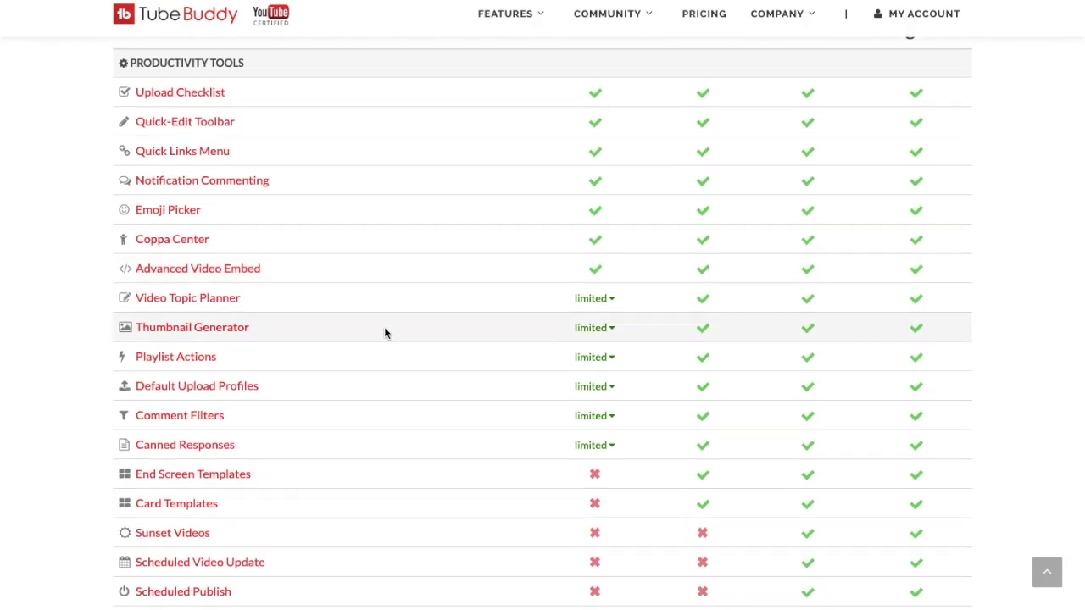
scroll(384, 332, down, 1)
scroll(385, 332, down, 3)
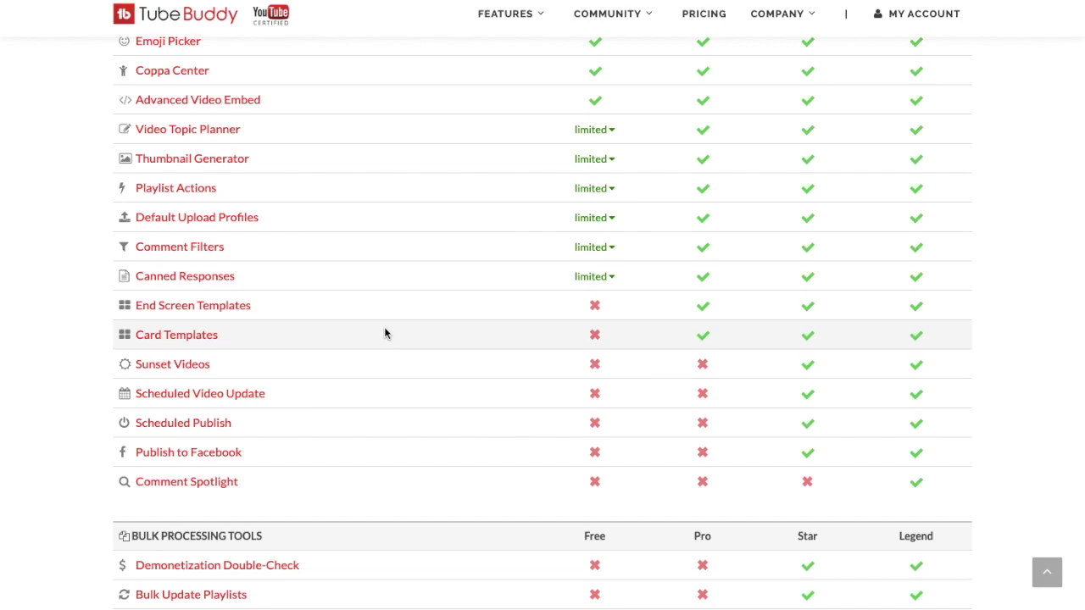
scroll(385, 333, down, 1)
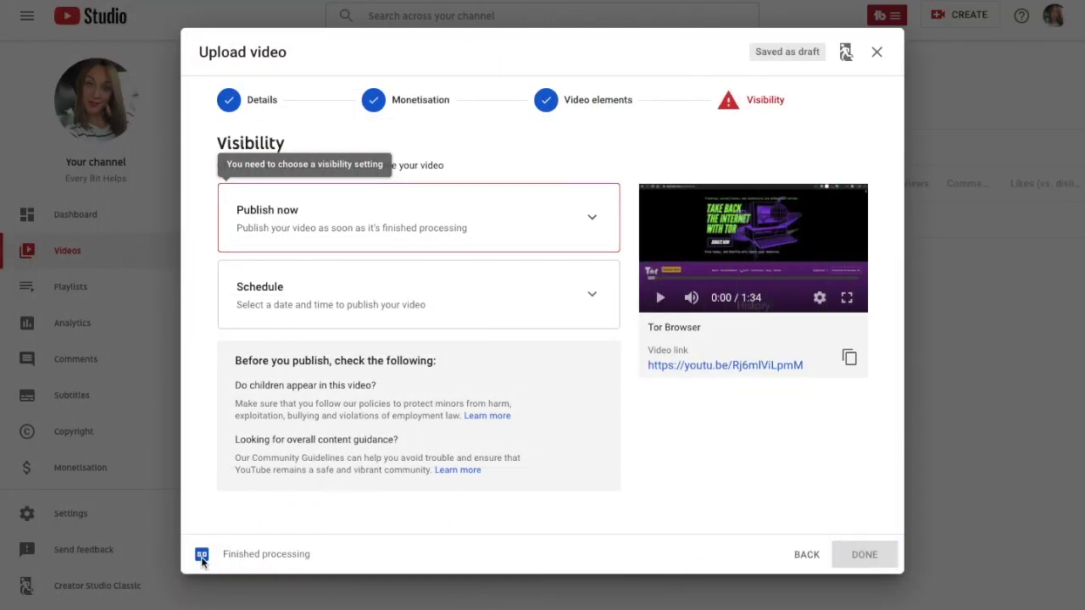
Set the Tor Browser video to Private under Publish now and finish the upload.
click(591, 221)
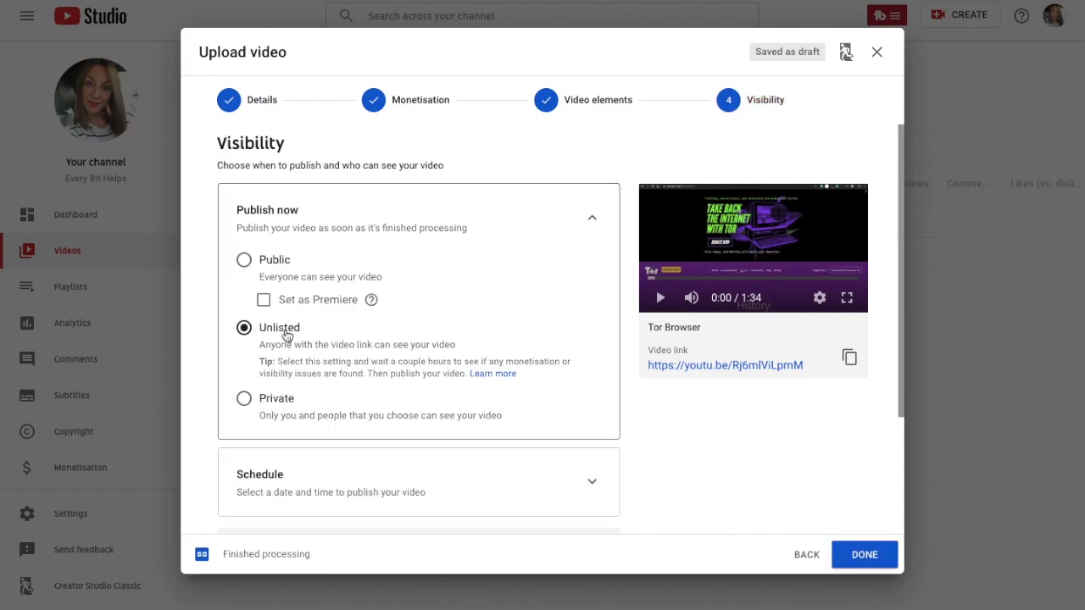
click(244, 398)
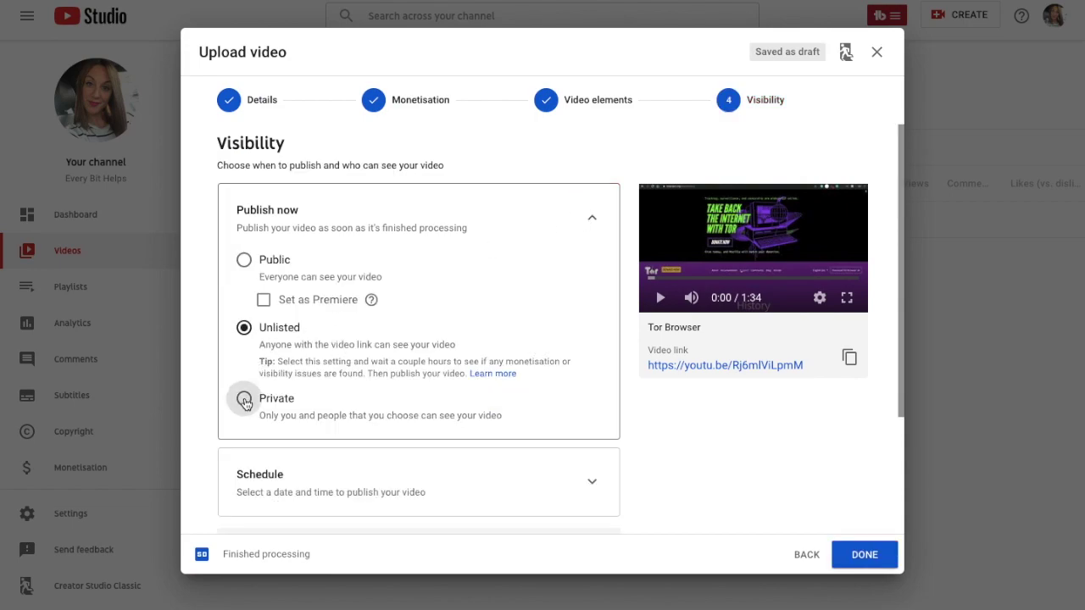
click(866, 553)
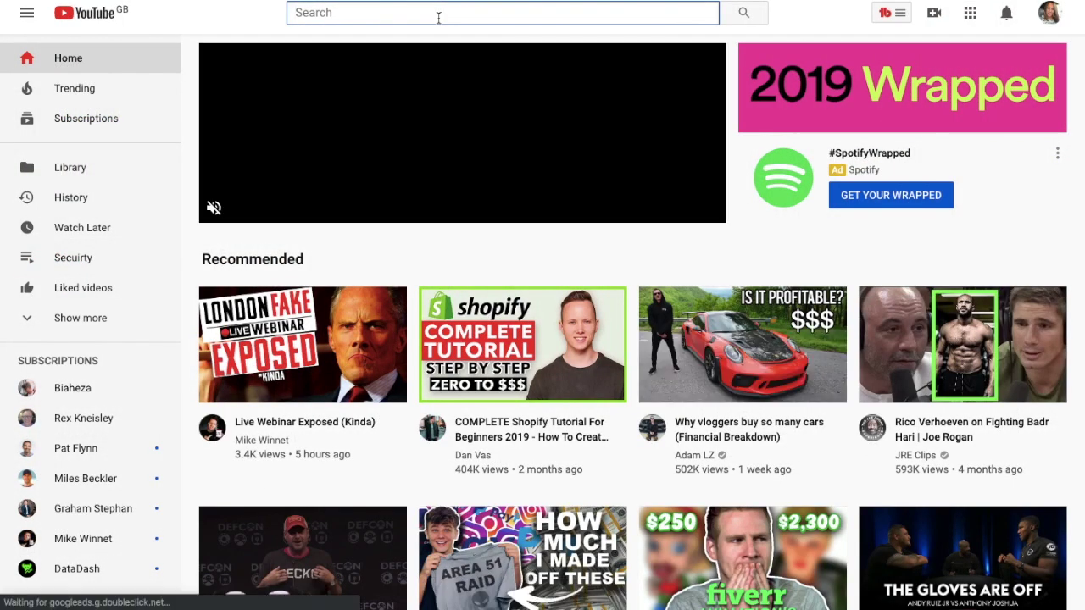
Enter 'tor browser' in YouTube's search box to see the suggested searches.
text(tor brow)
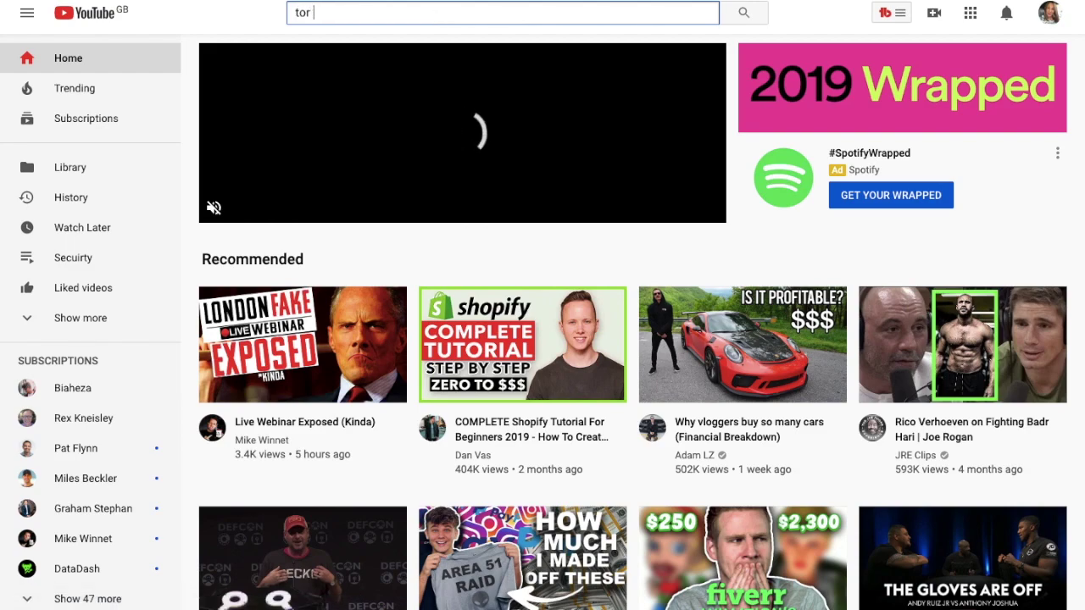
text(ser)
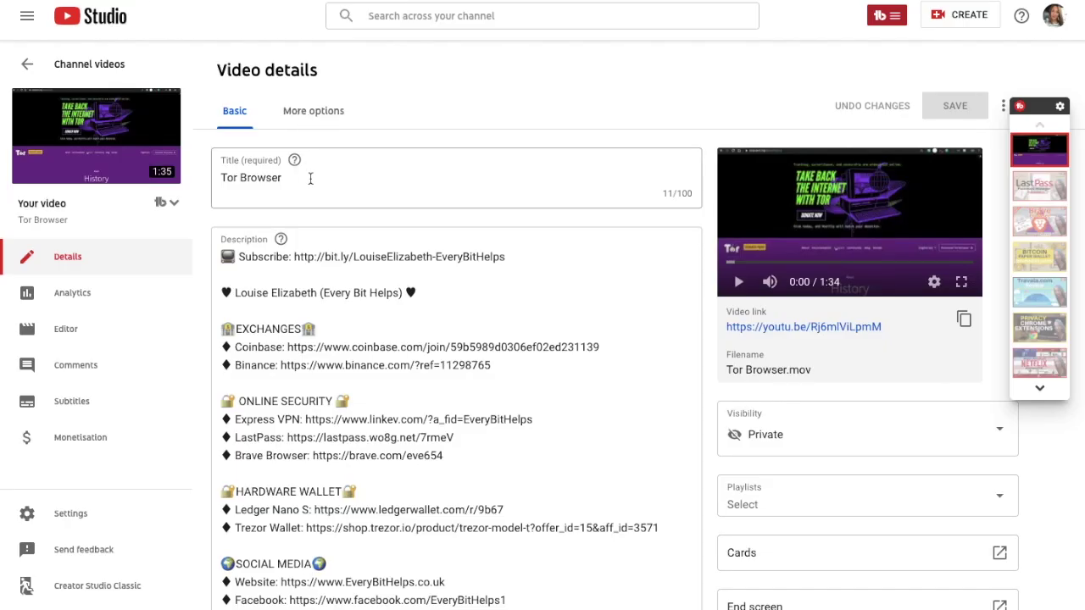
Edit the video title so it reads 'Tor Browser 2019 version 9.5'.
click(310, 178)
text(2009)
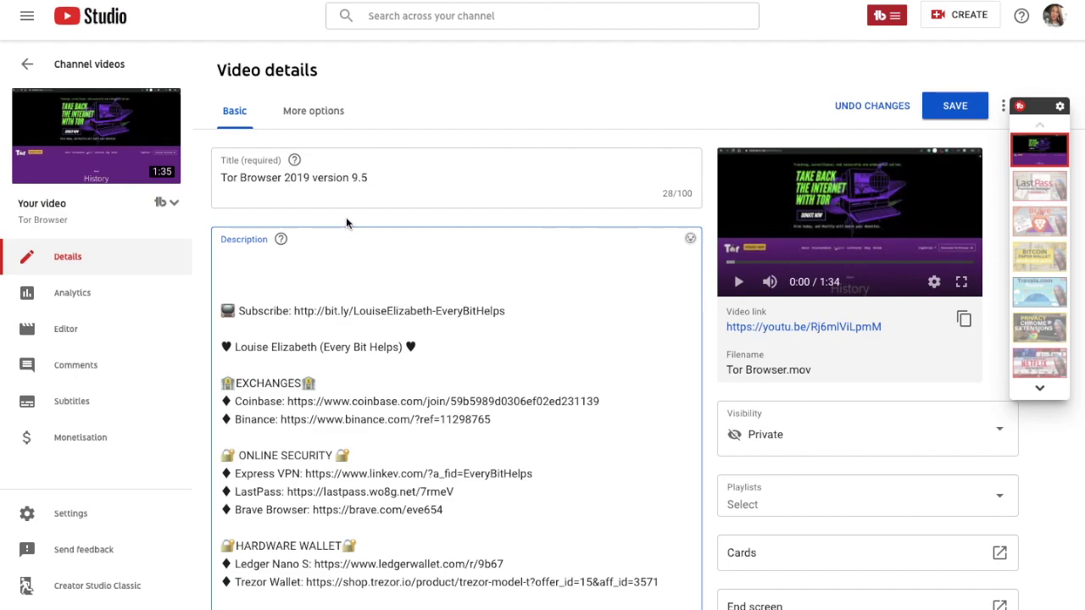
click(377, 178)
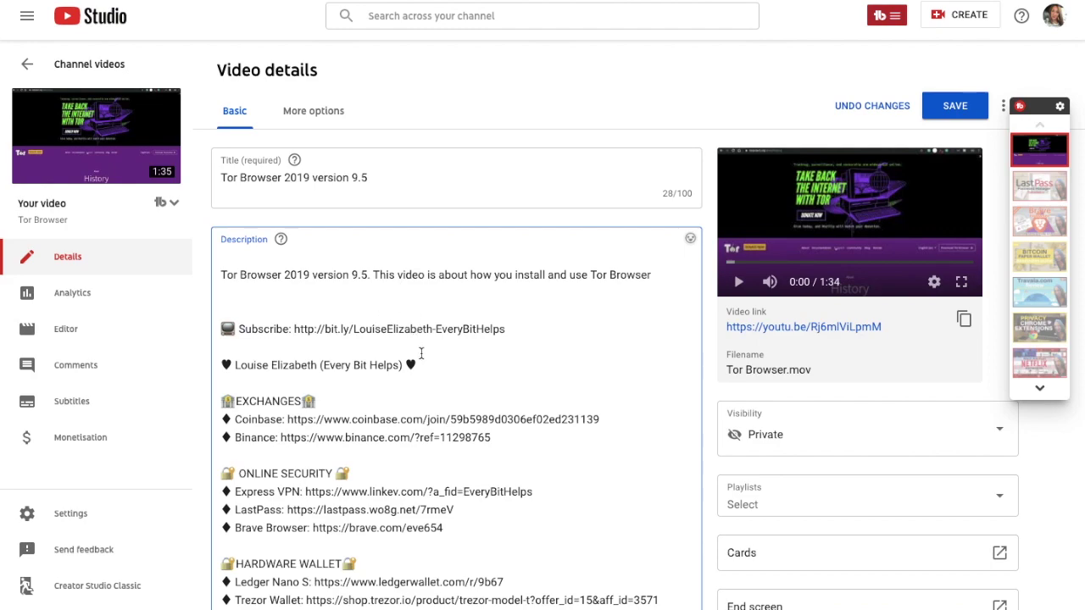
scroll(422, 357, down, 2)
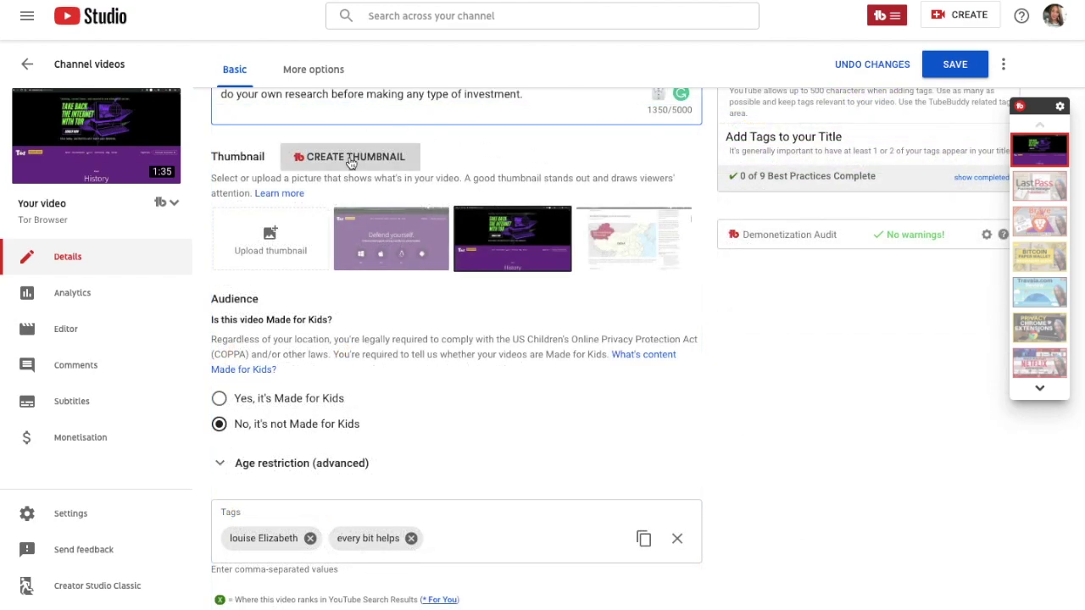
click(351, 160)
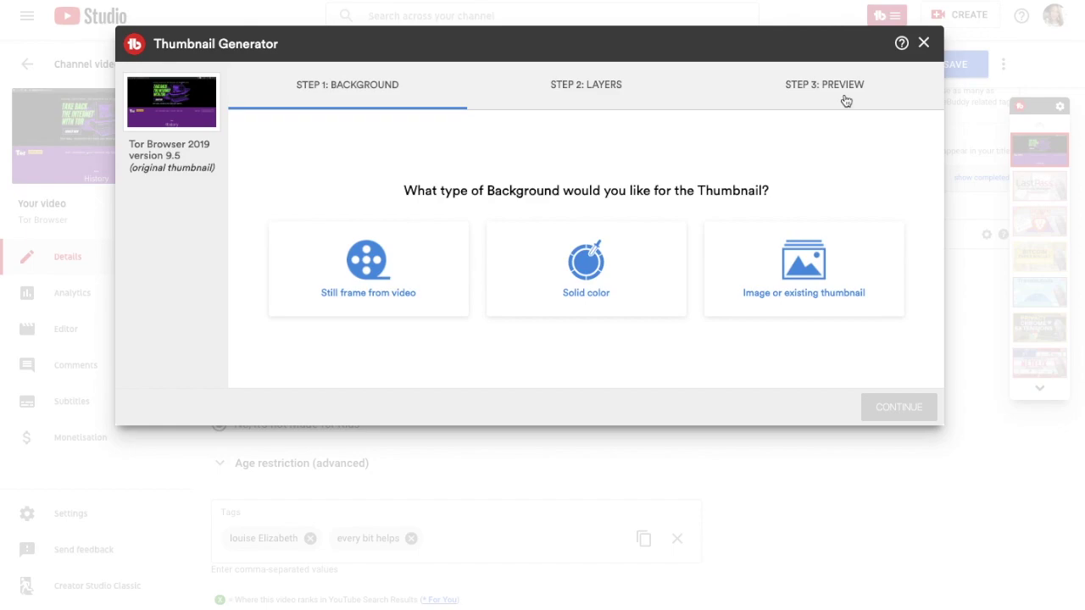
click(923, 44)
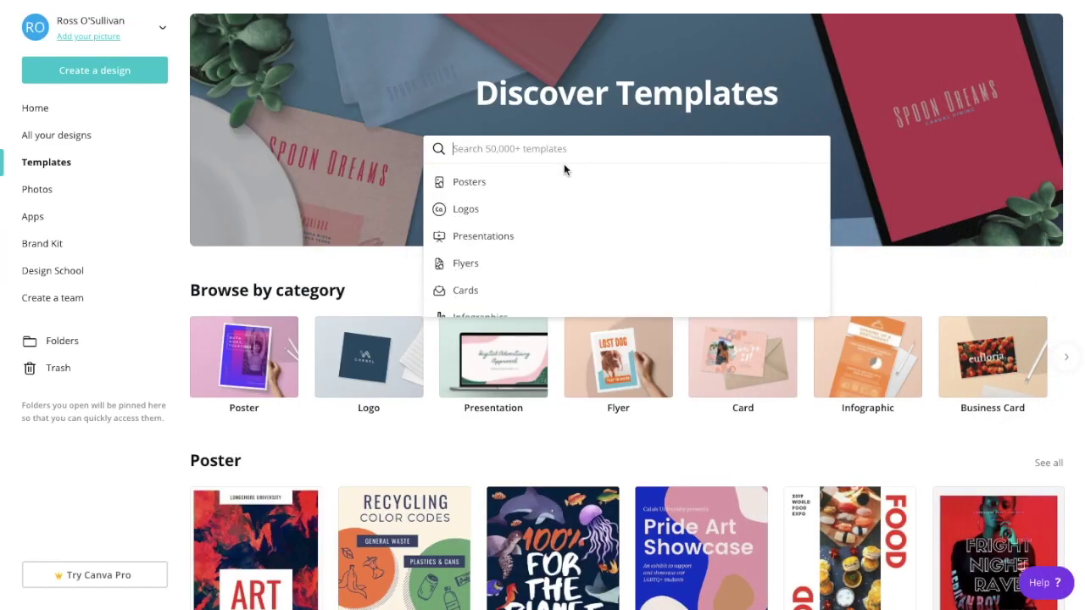
text(thu)
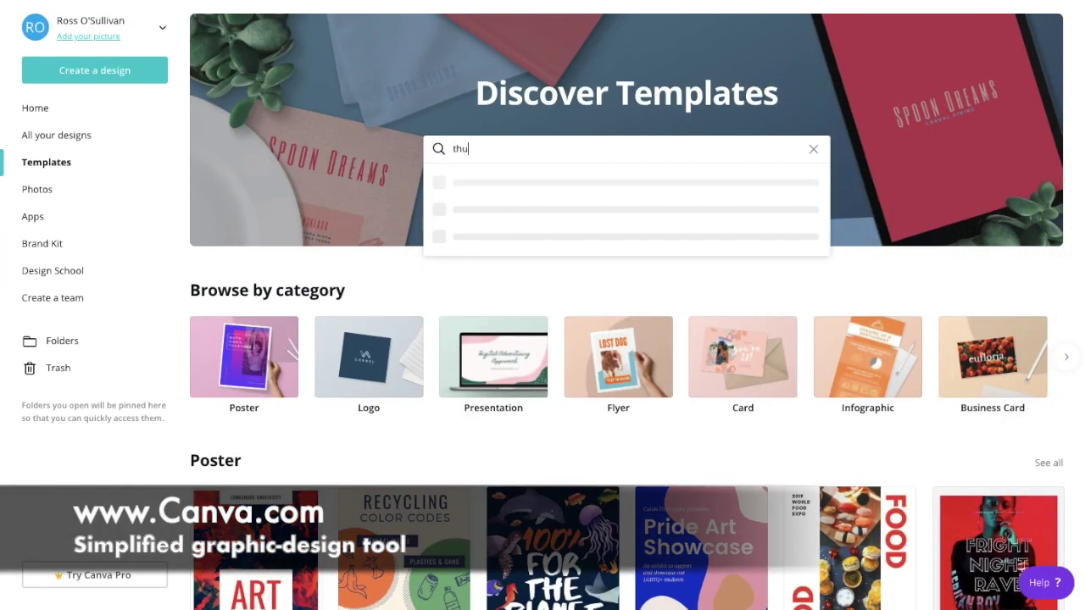
text(mb)
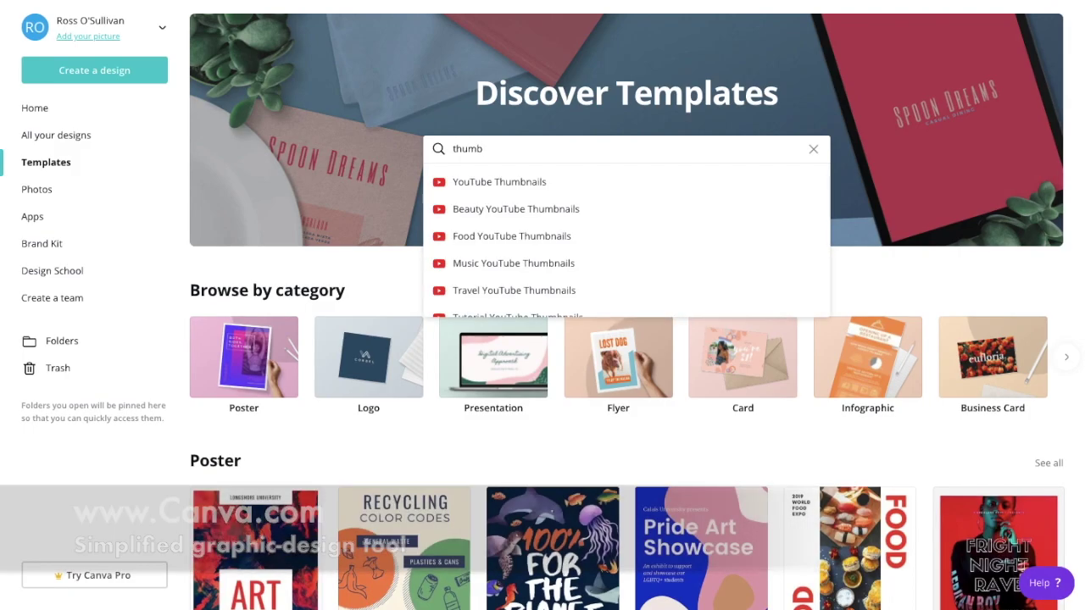
scroll(557, 237, down, 1)
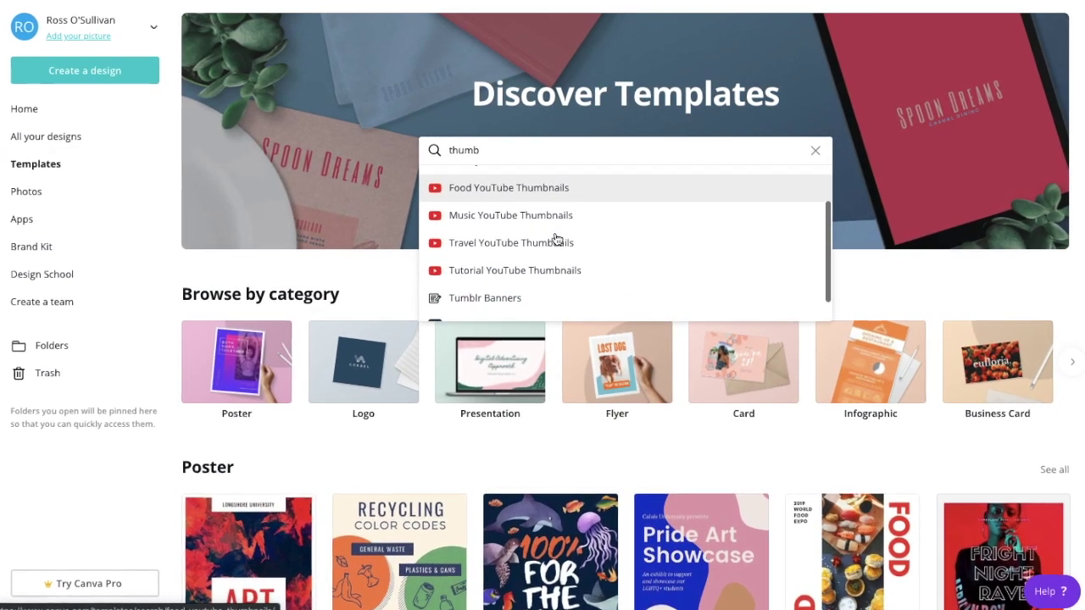
scroll(557, 239, down, 1)
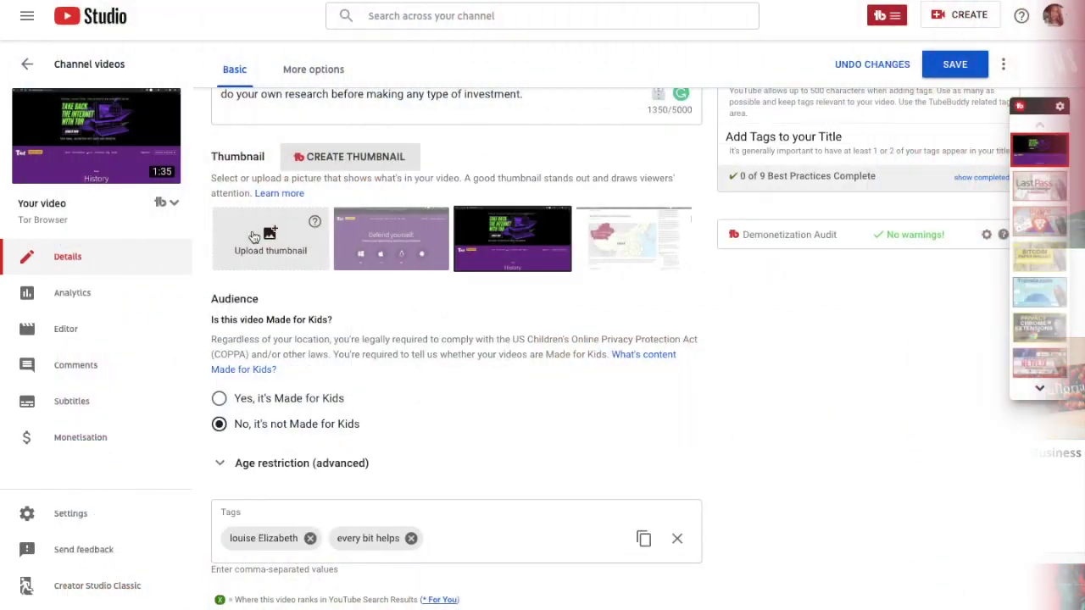
Upload Tor Browser Tutorial.png as the video's custom thumbnail.
click(252, 235)
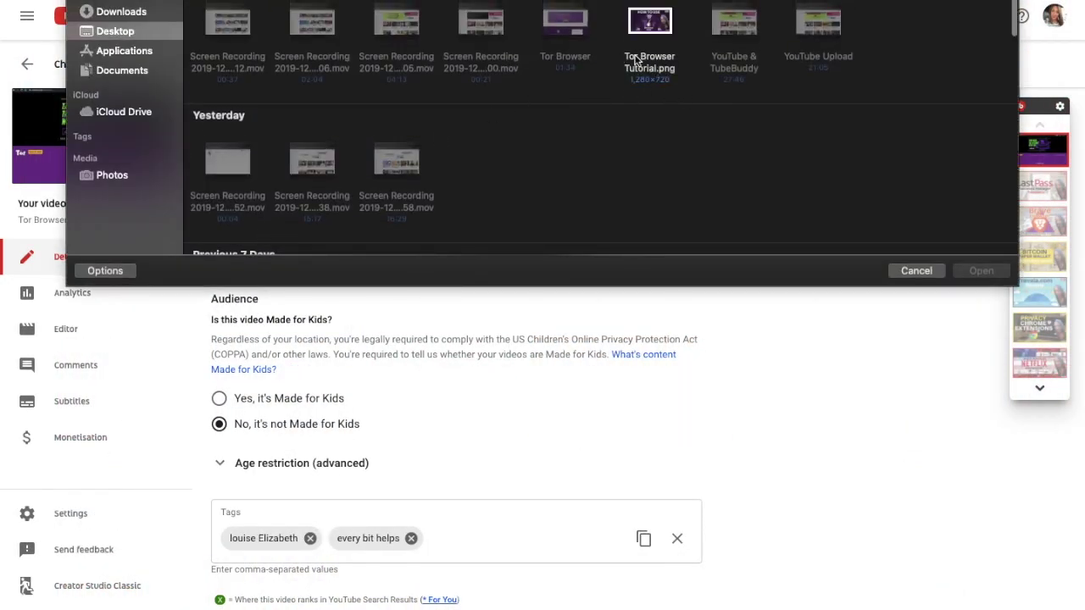
double_click(636, 59)
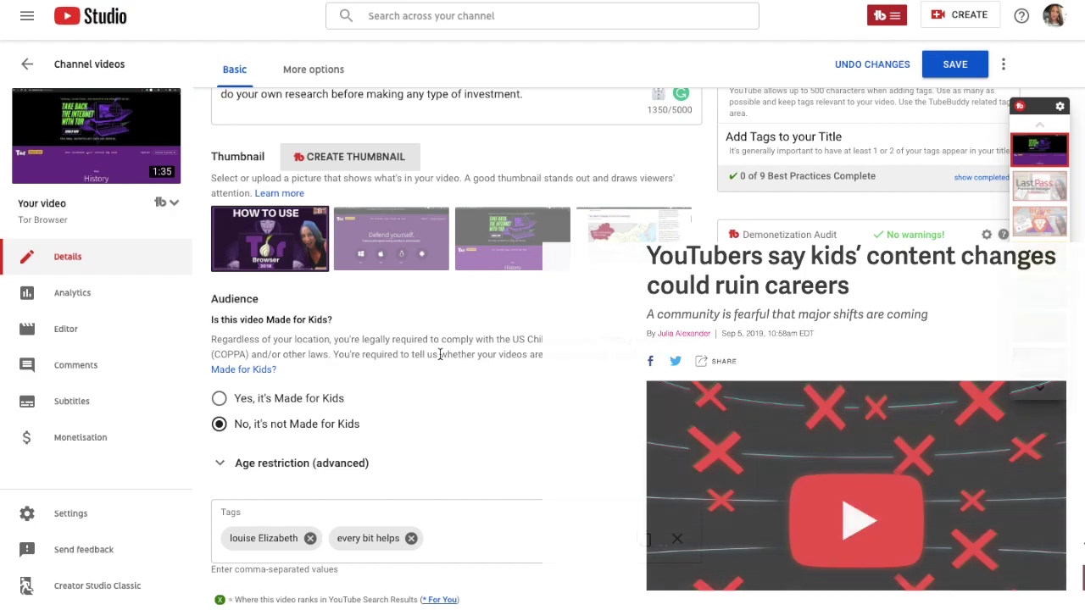
scroll(435, 361, down, 5)
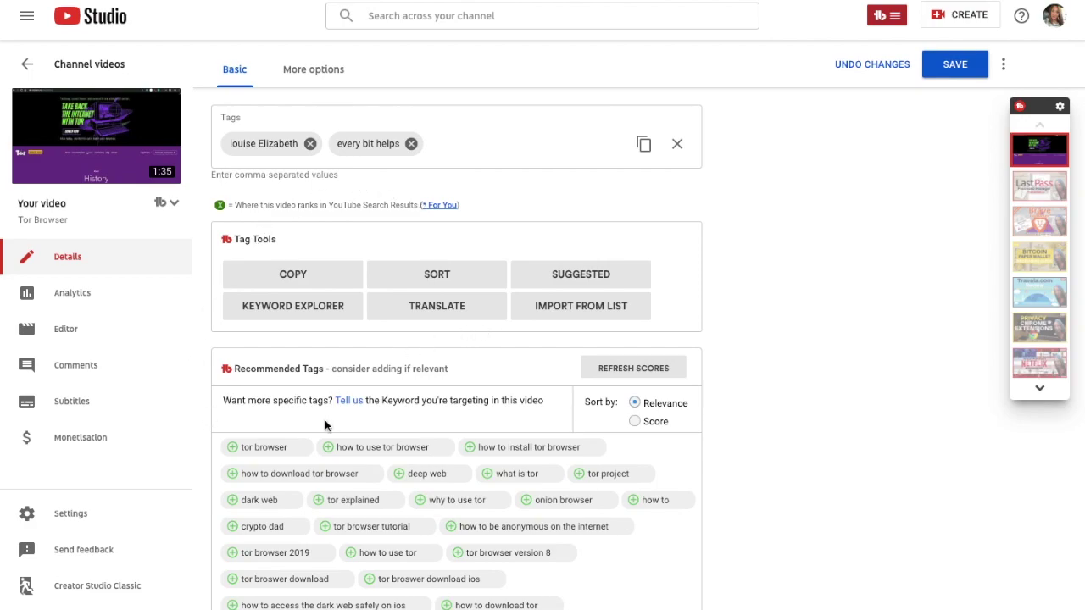
Add the recommended 'how to use tor' tag and sort the tags with the Tag Sorter.
scroll(326, 425, down, 2)
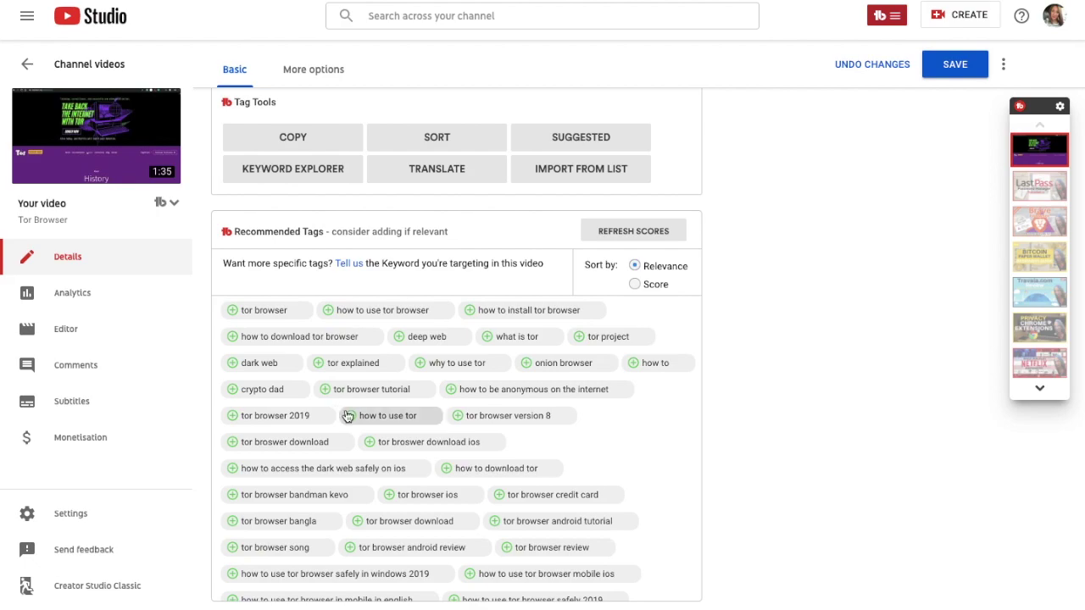
click(428, 417)
scroll(461, 419, up, 5)
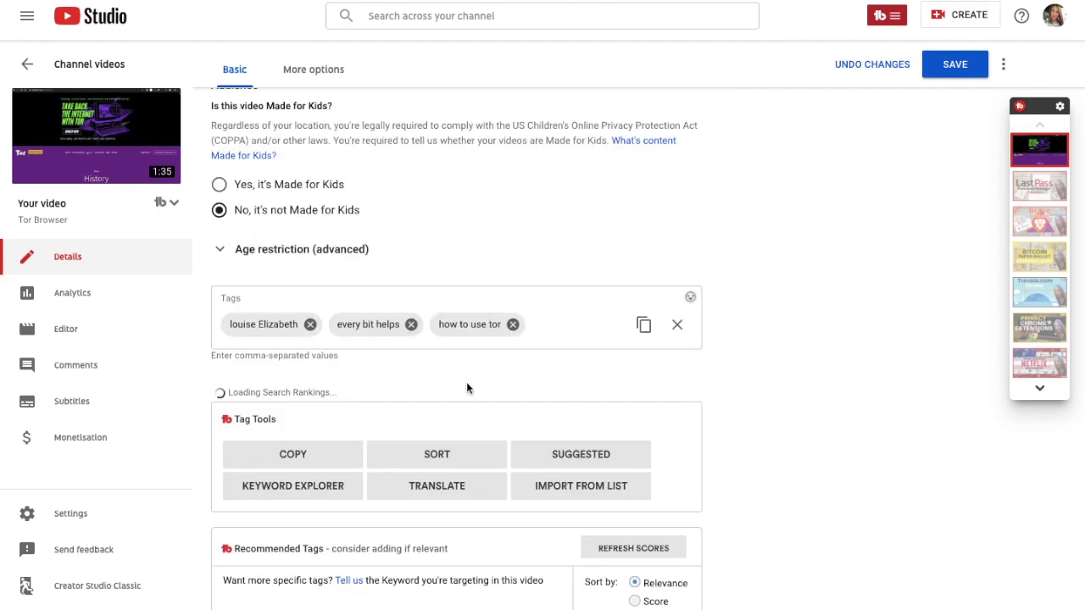
scroll(438, 447, down, 2)
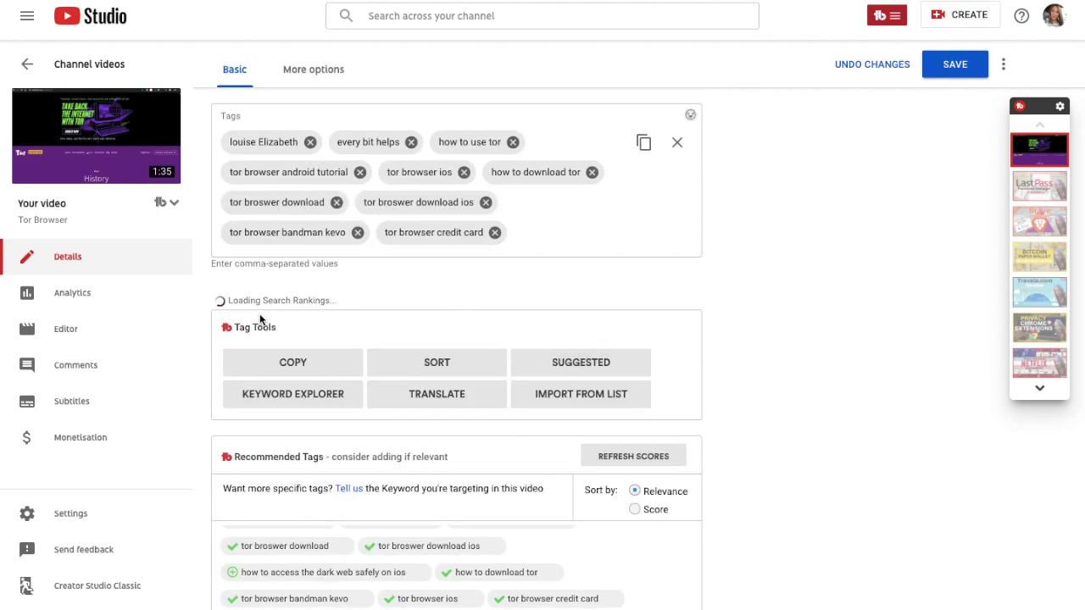
click(448, 375)
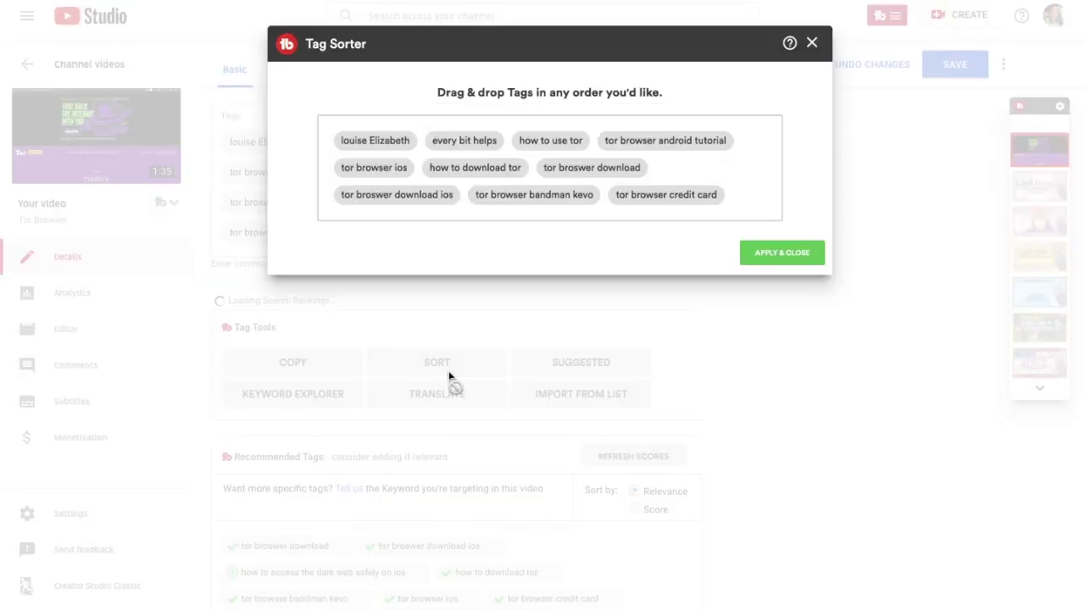
click(770, 252)
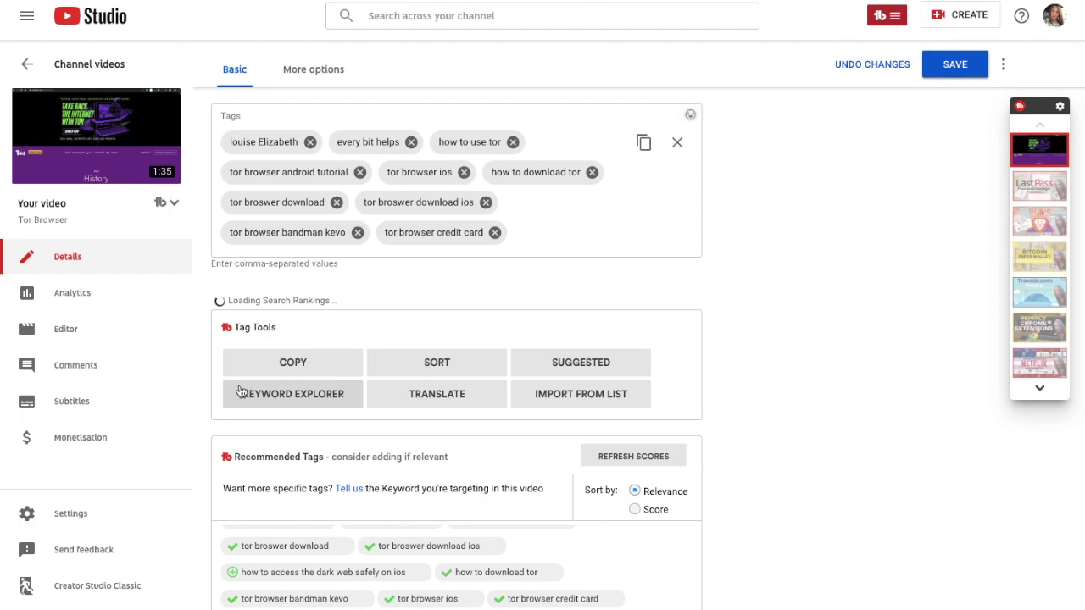
Copy all of the video's tags to the clipboard.
click(289, 359)
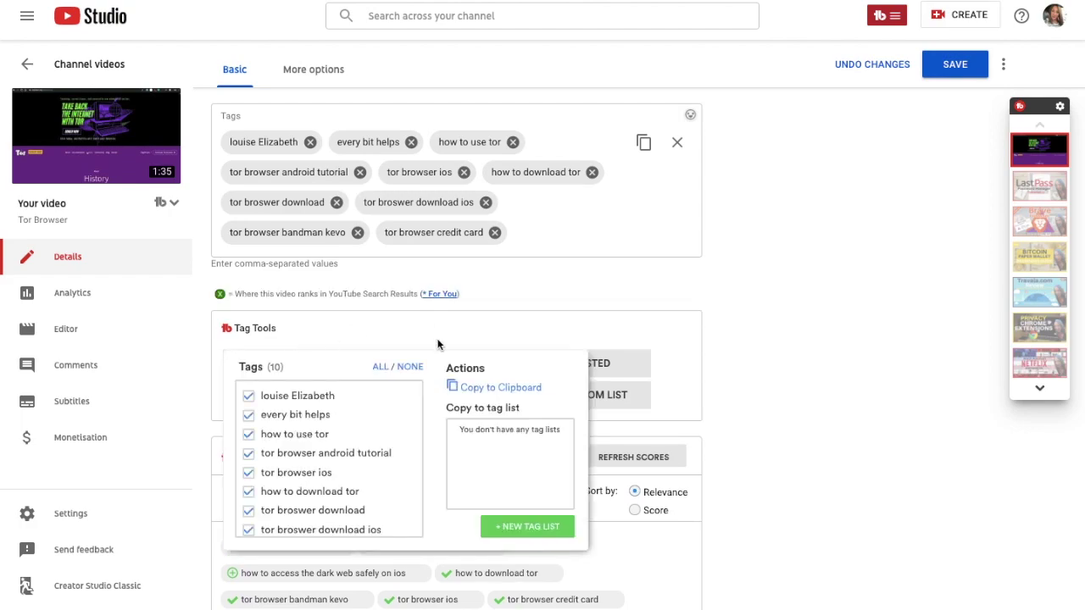
click(503, 389)
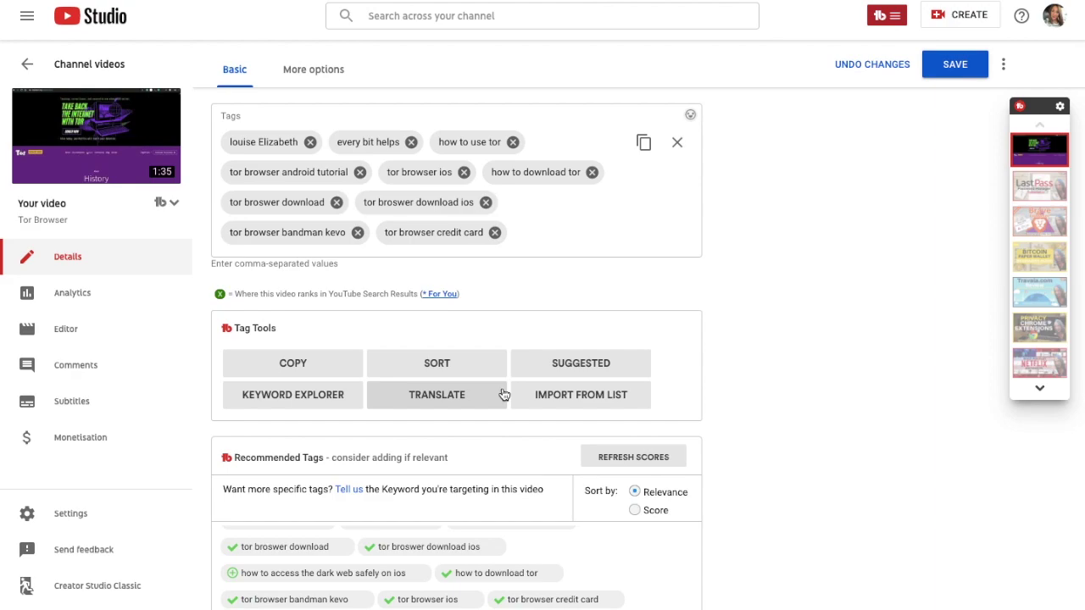
click(585, 365)
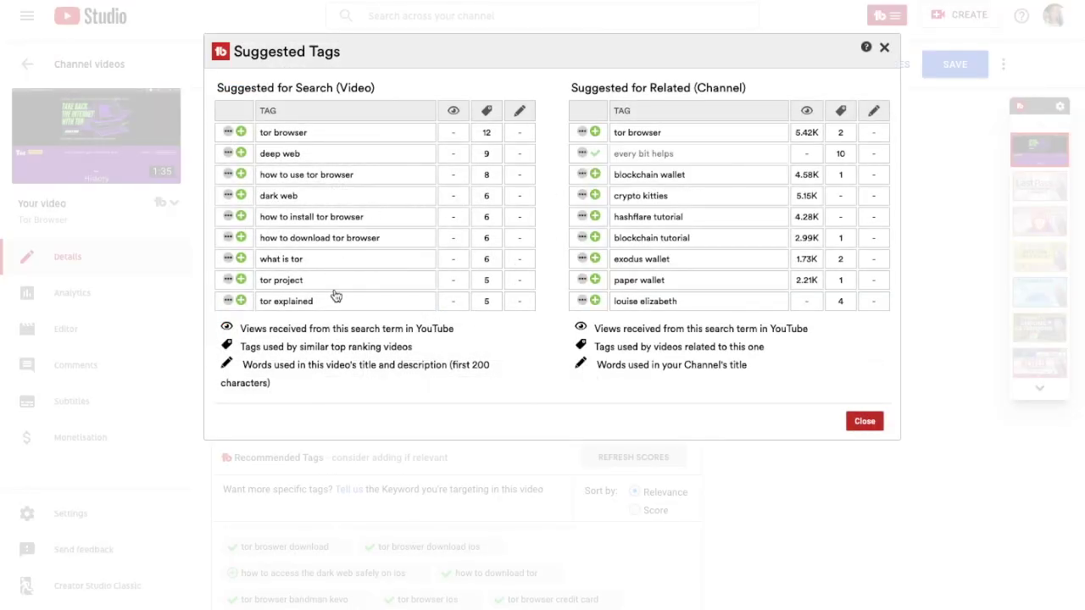
Add suggested tags deep web, dark web, how to download tor browser and tor project.
click(240, 154)
click(241, 196)
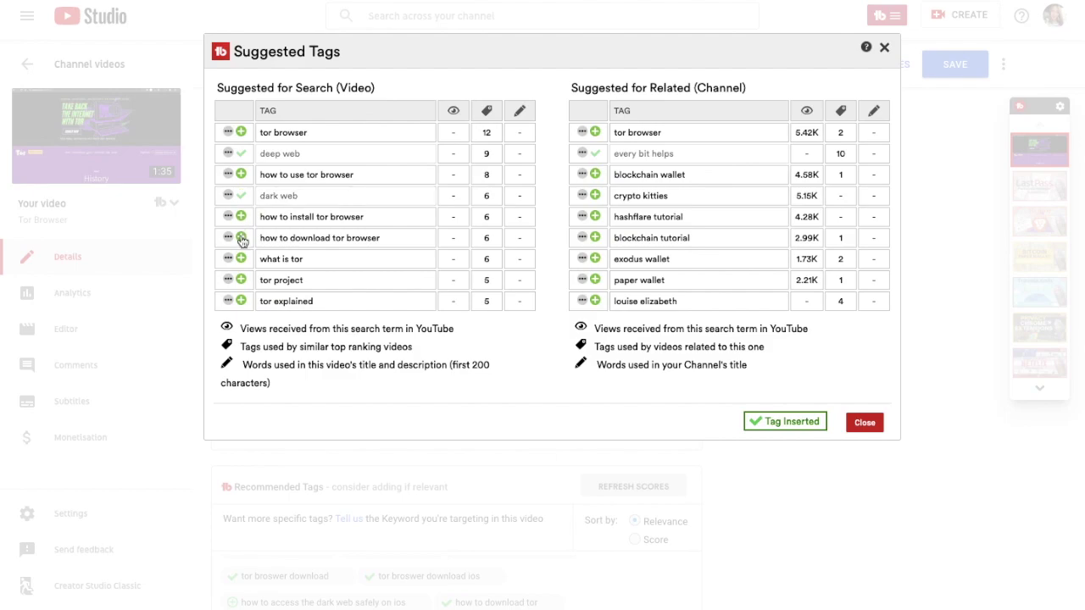
click(240, 237)
click(240, 281)
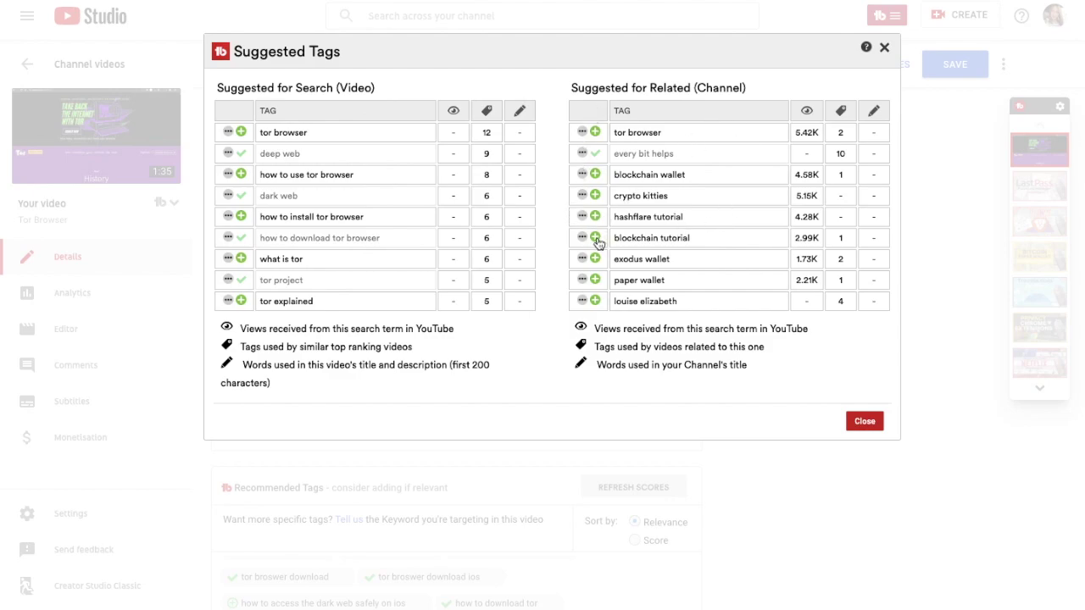
key(Escape)
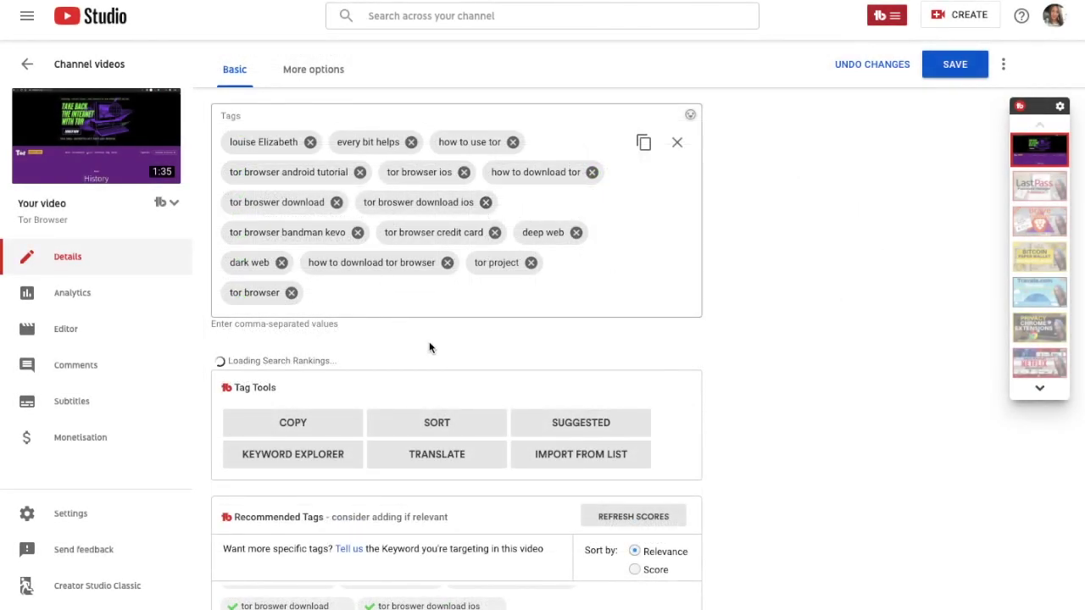
scroll(672, 388, down, 1)
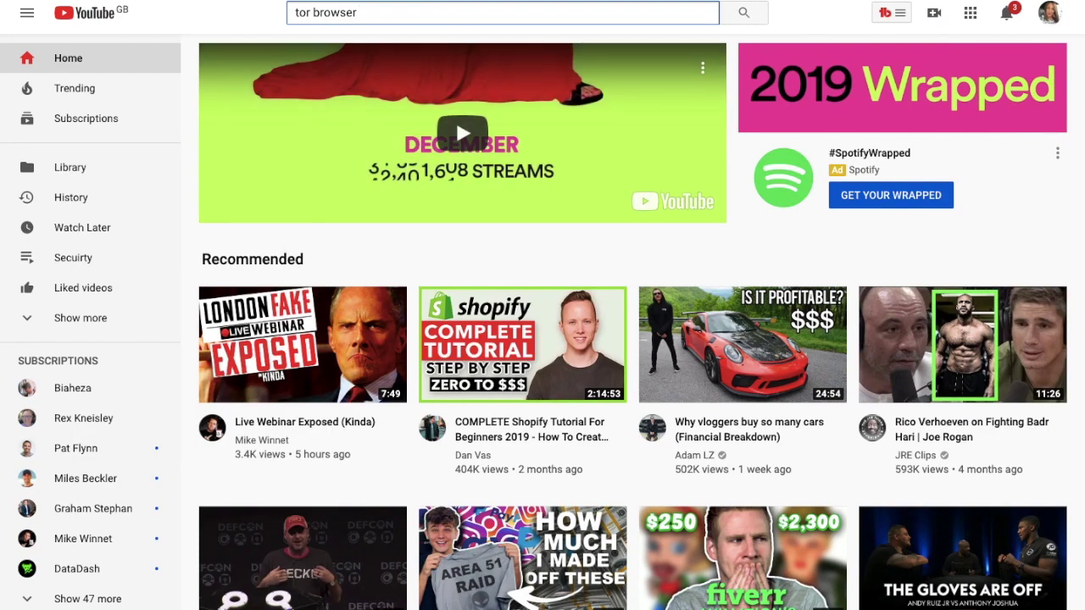
Search YouTube for 'tor browser 2019' and open the Top Deep Web Sites 2019 video.
text(2)
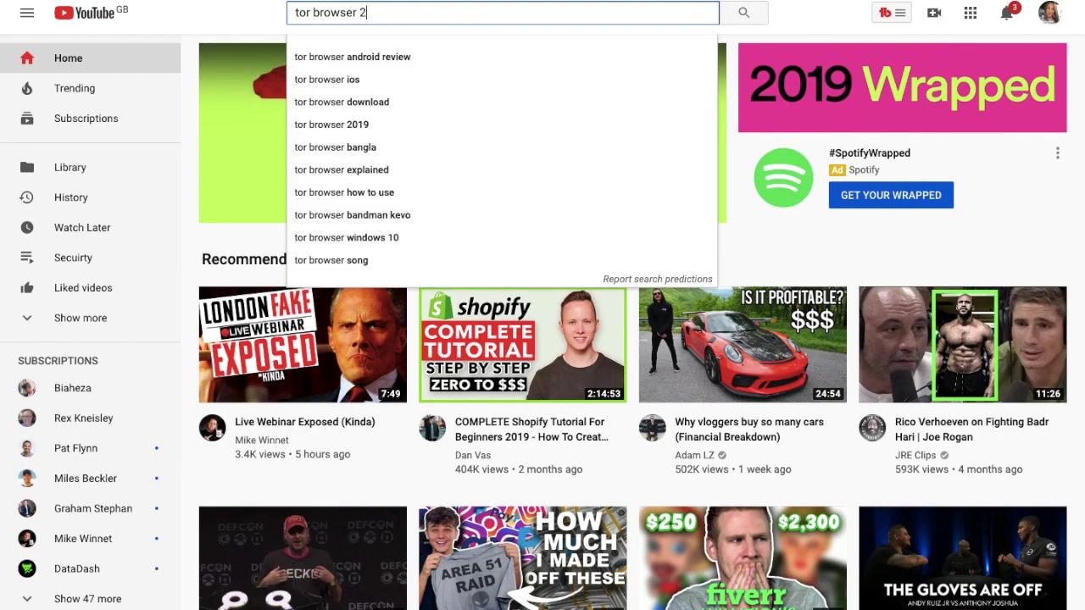
text(019)
key(Return)
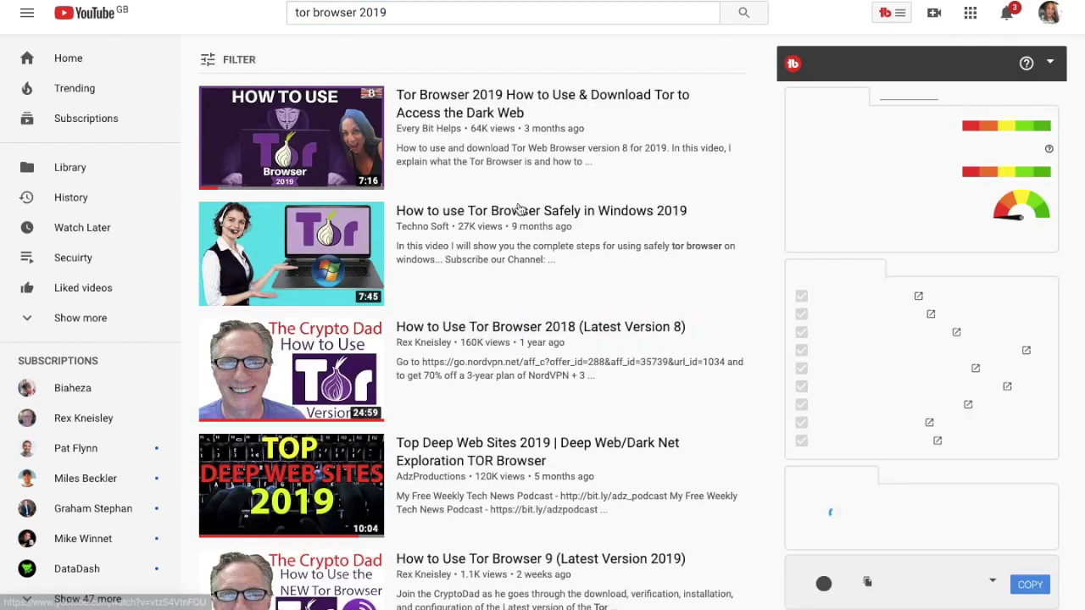
scroll(519, 209, down, 2)
scroll(520, 208, down, 2)
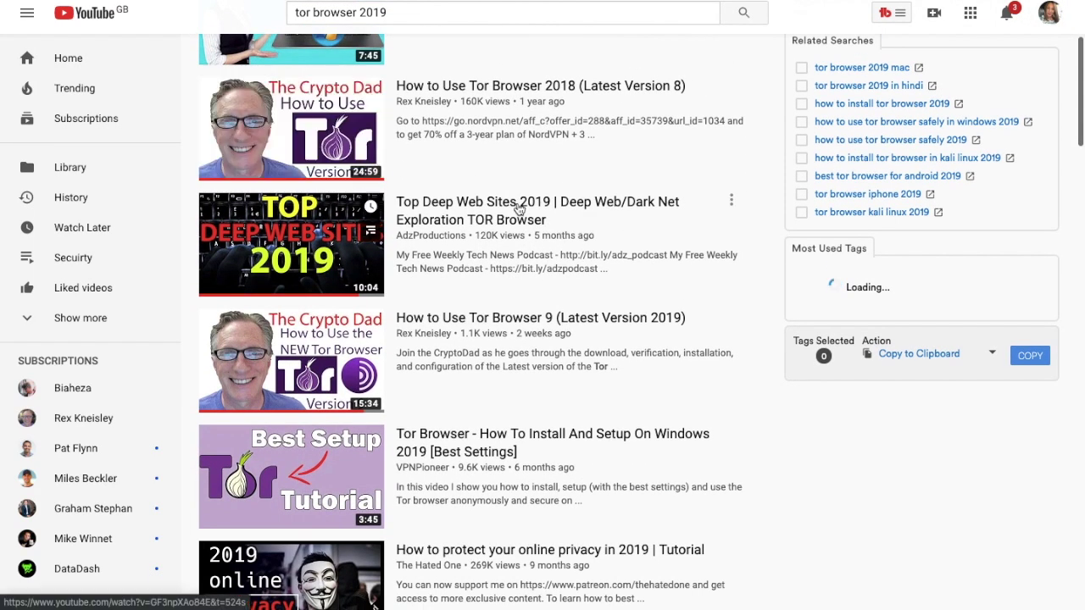
click(505, 219)
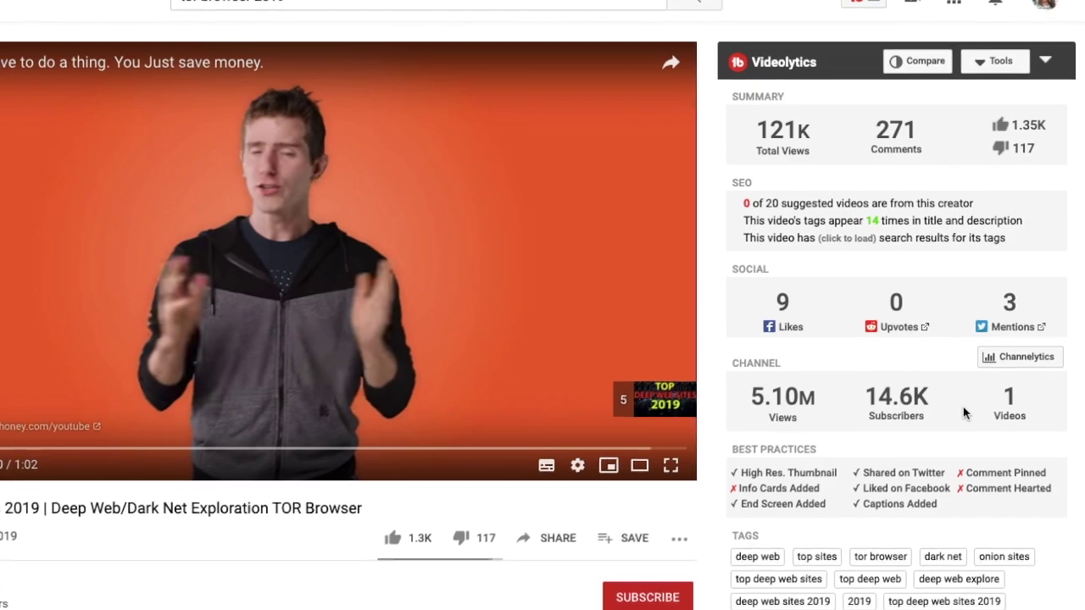
Show that video's tag search rankings and copy its eleven tags to the clipboard.
scroll(962, 411, down, 1)
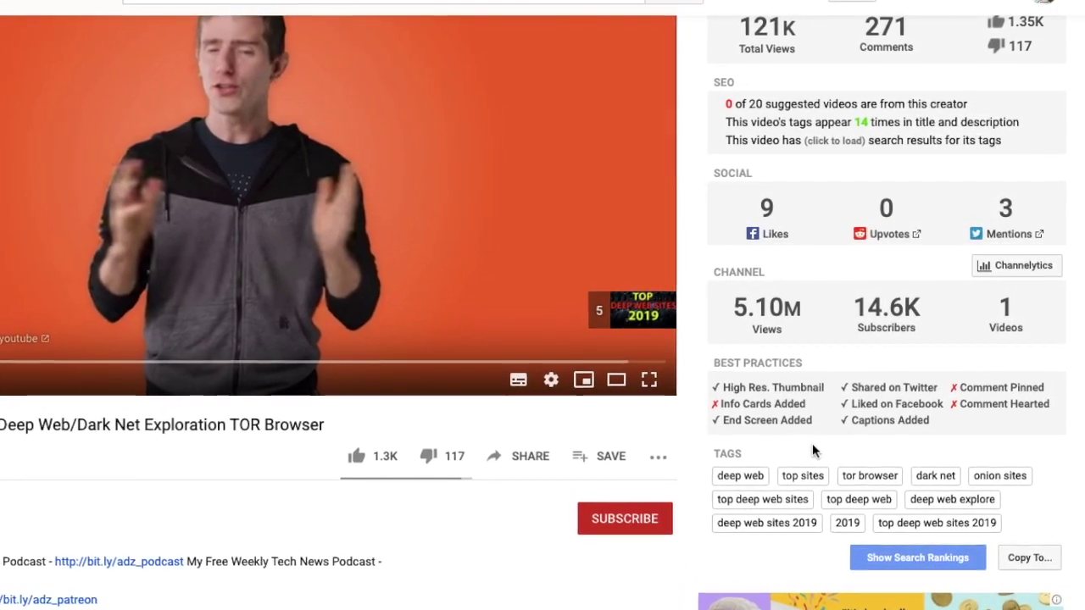
scroll(920, 424, down, 1)
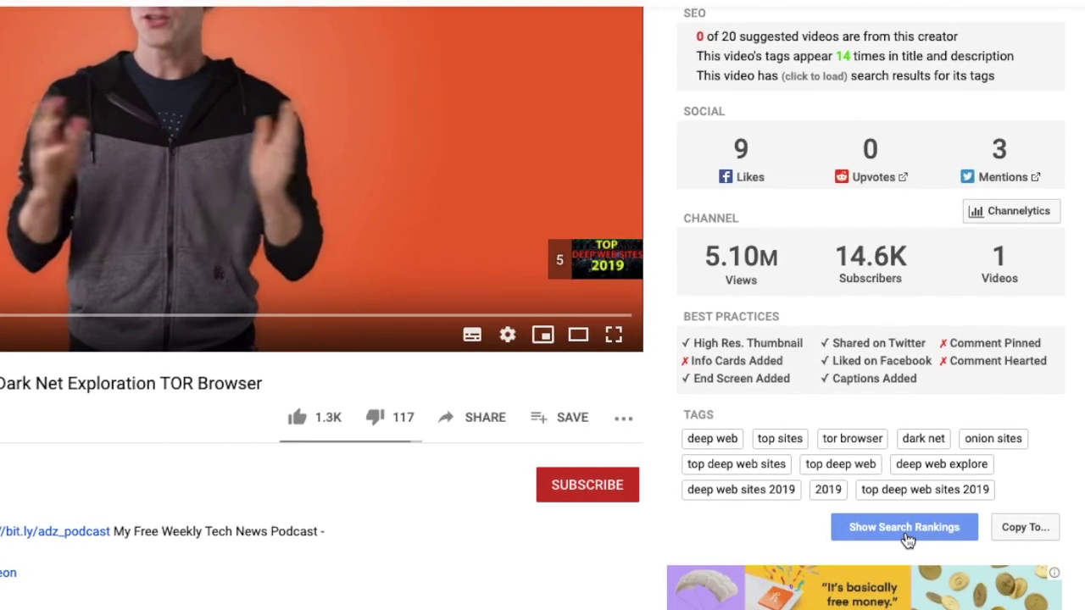
click(902, 538)
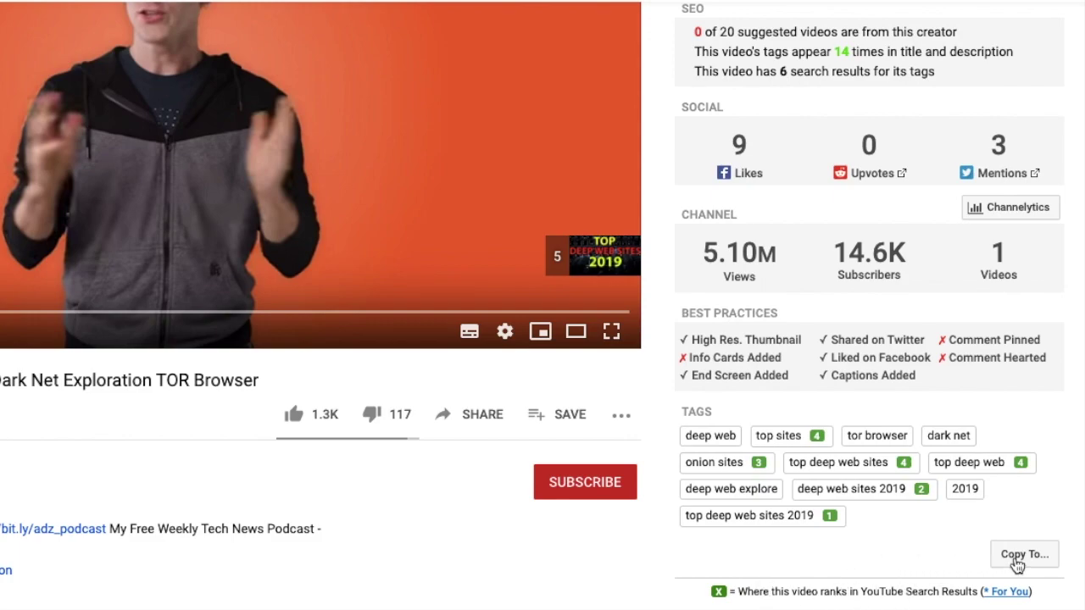
click(1017, 561)
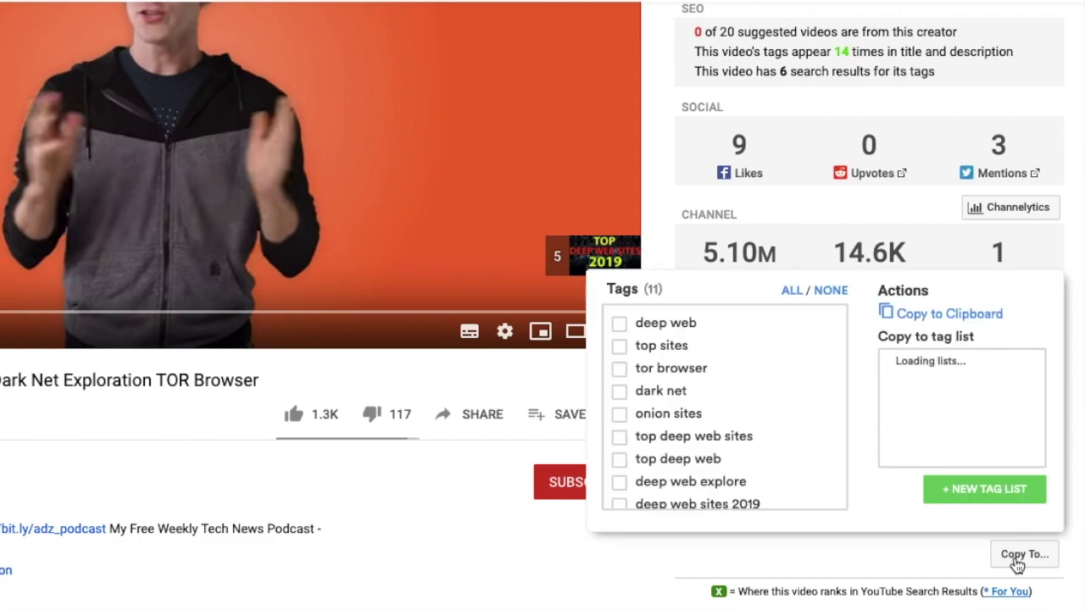
click(983, 314)
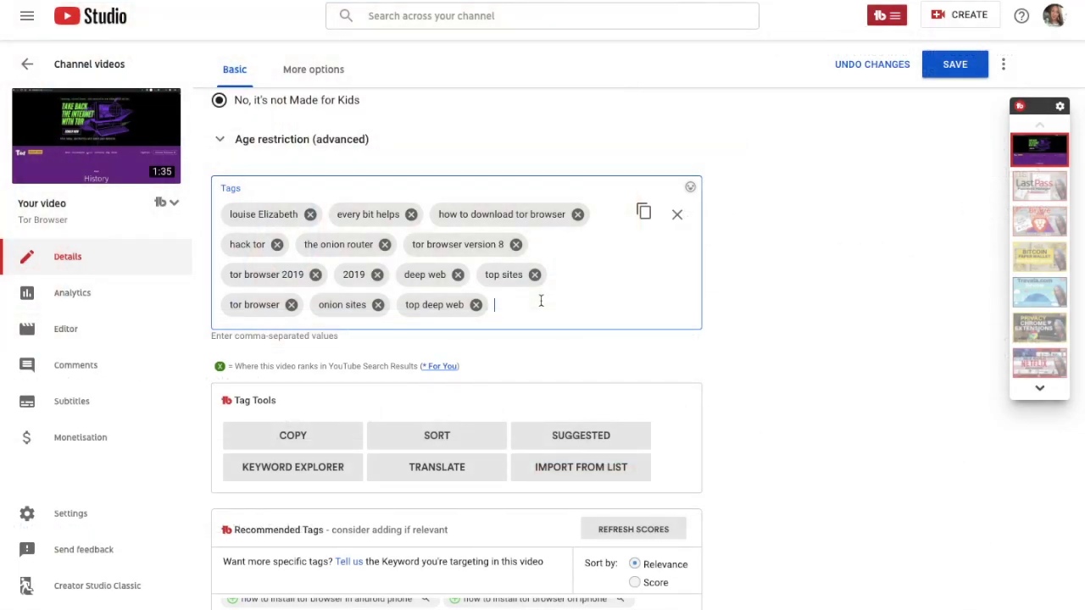
Paste the competitor video's copied tags into the Tor Browser video's tags.
right_click(541, 298)
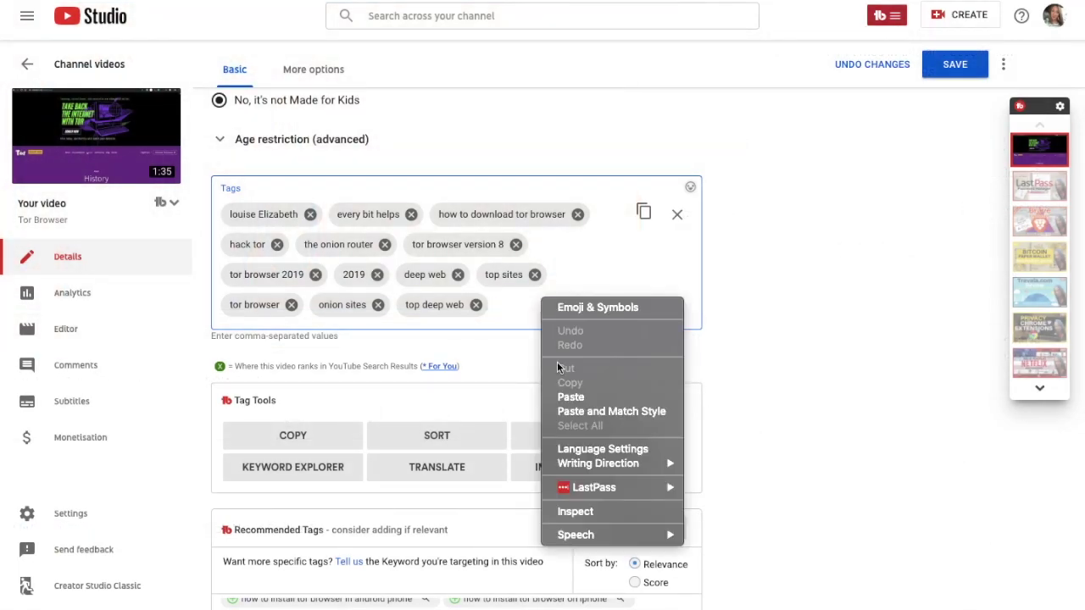
click(572, 398)
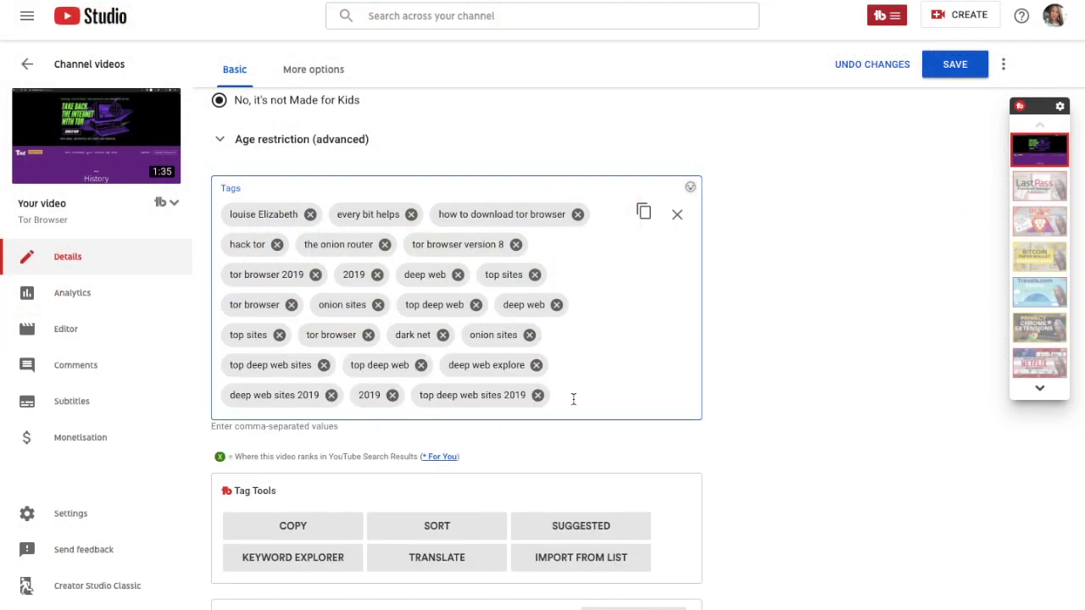
scroll(573, 398, down, 1)
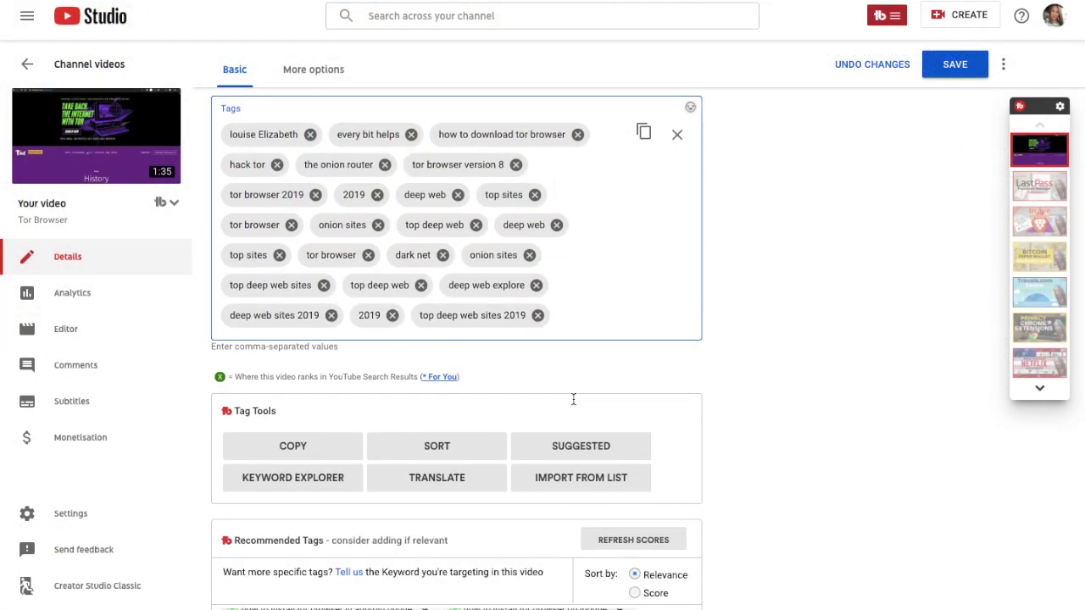
Remove duplicate tags in the Tag Sorter and apply the changes.
click(432, 452)
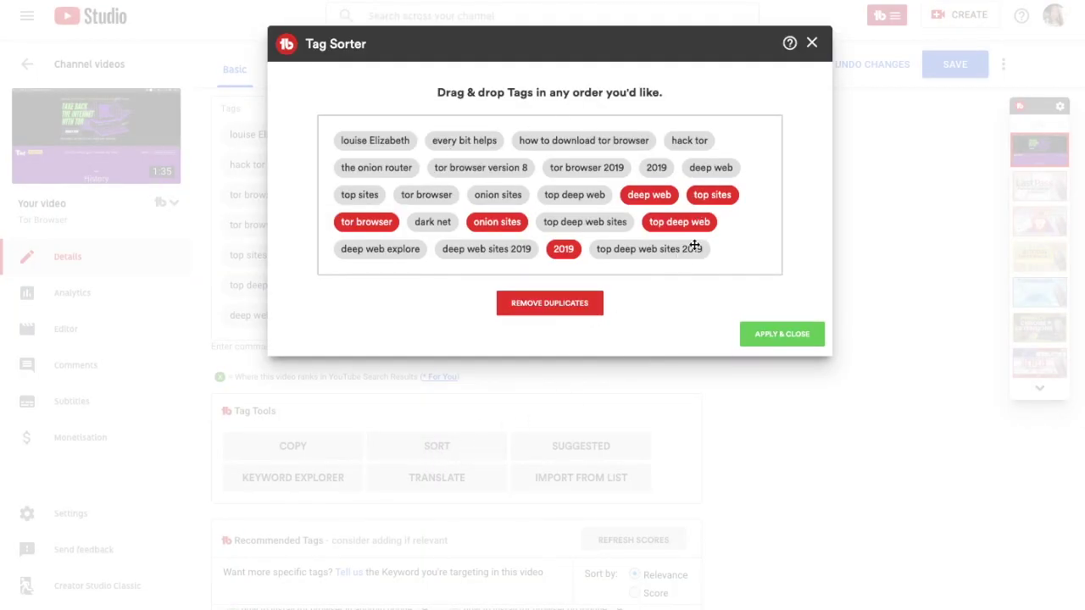
click(549, 303)
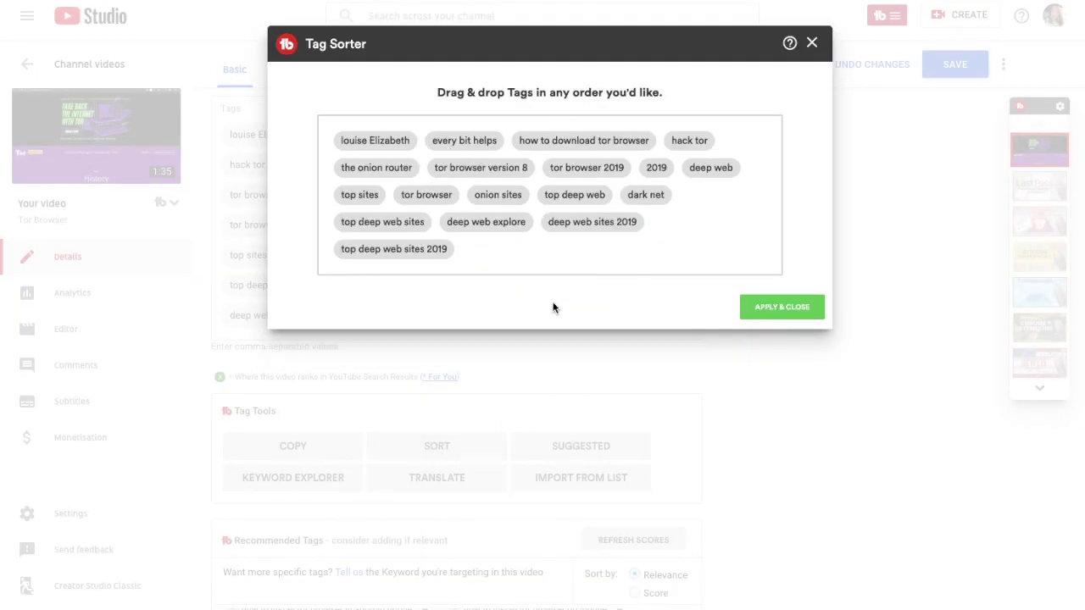
click(787, 307)
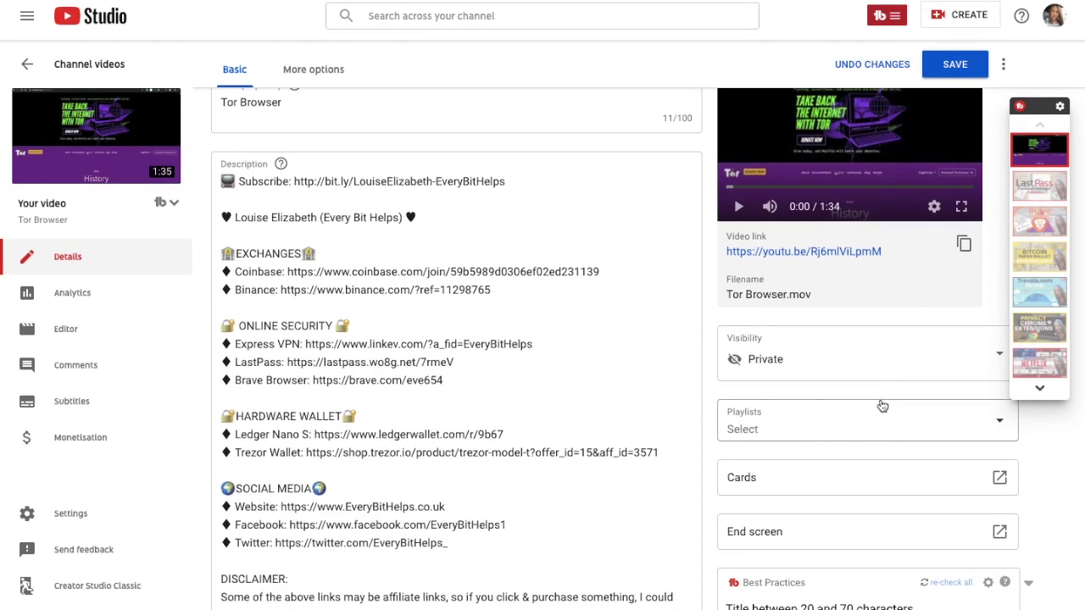
Tick Security in the Playlists dropdown to add the Tor Browser video to that playlist.
scroll(882, 356, down, 1)
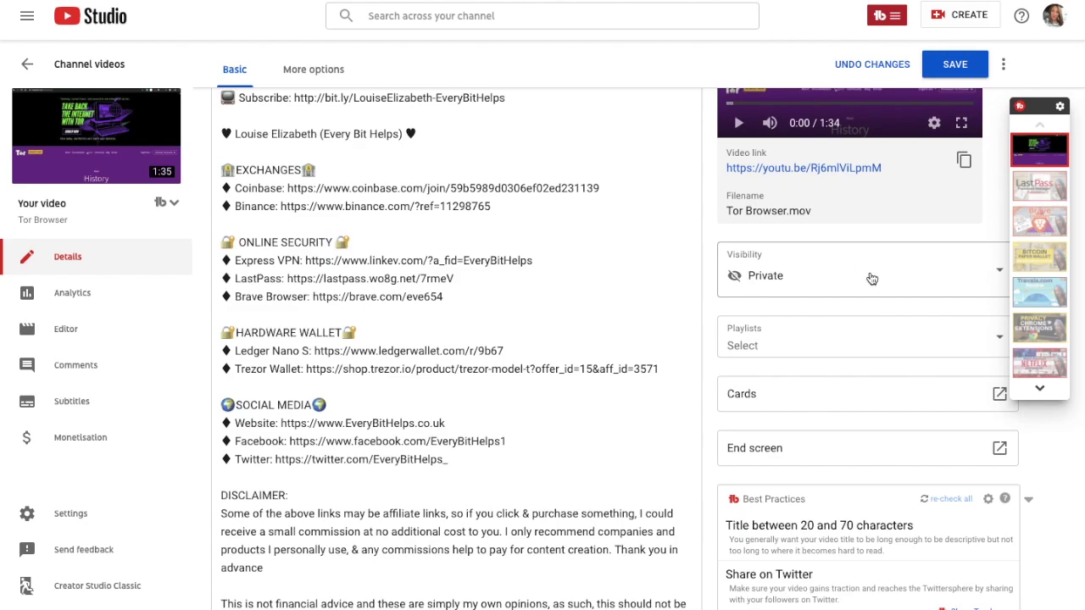
scroll(869, 277, down, 2)
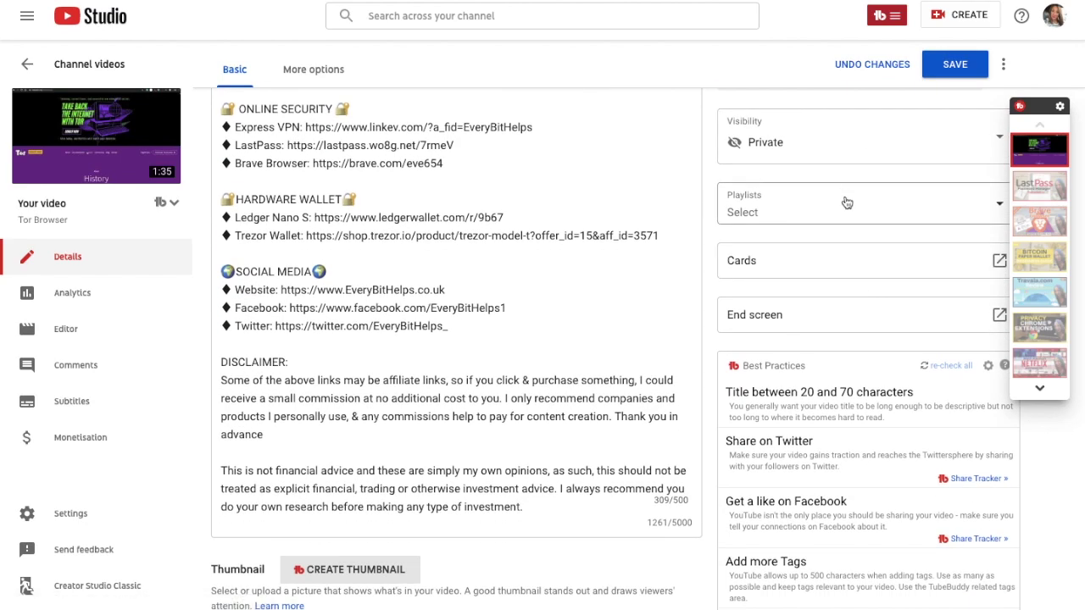
click(846, 202)
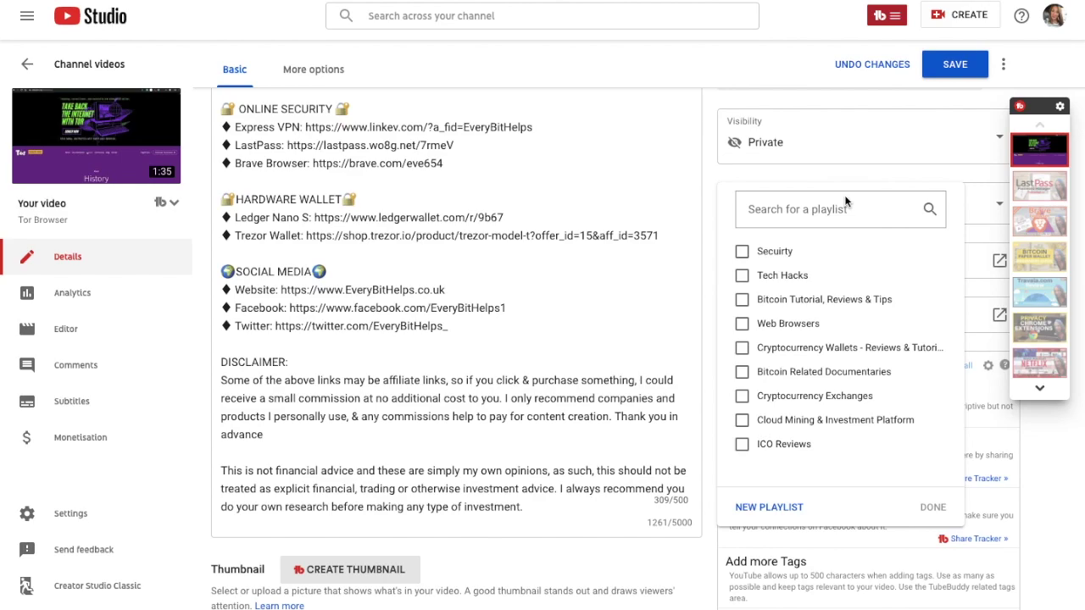
click(974, 229)
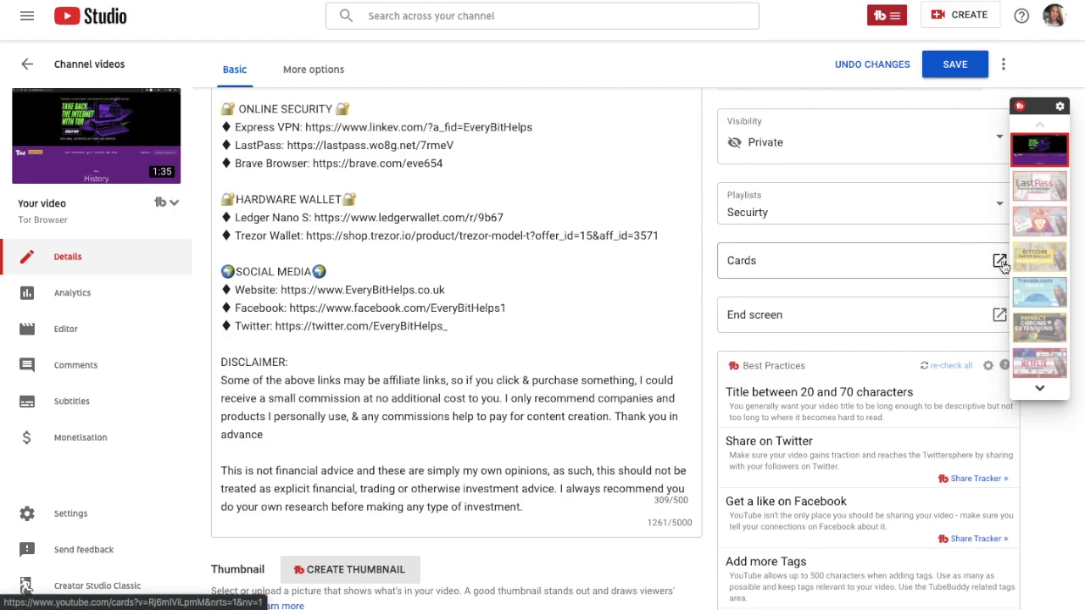
click(1000, 263)
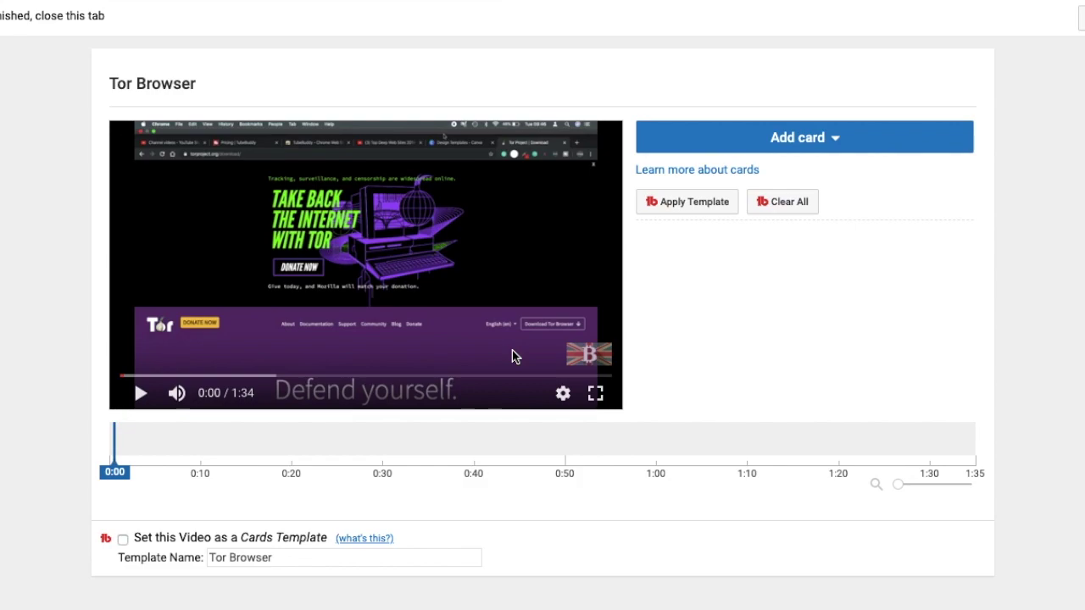
click(845, 145)
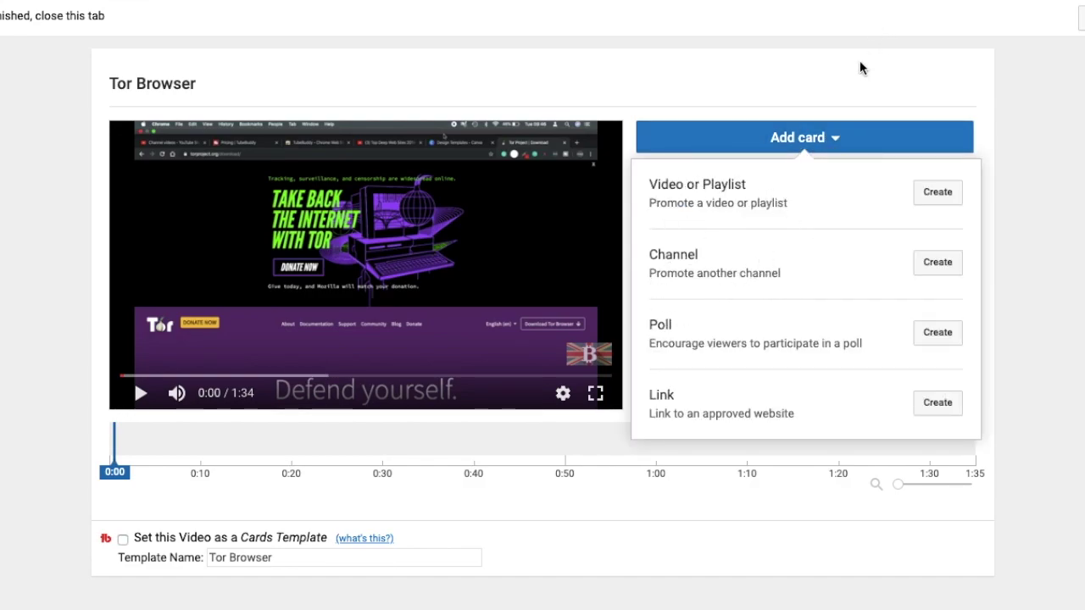
click(837, 139)
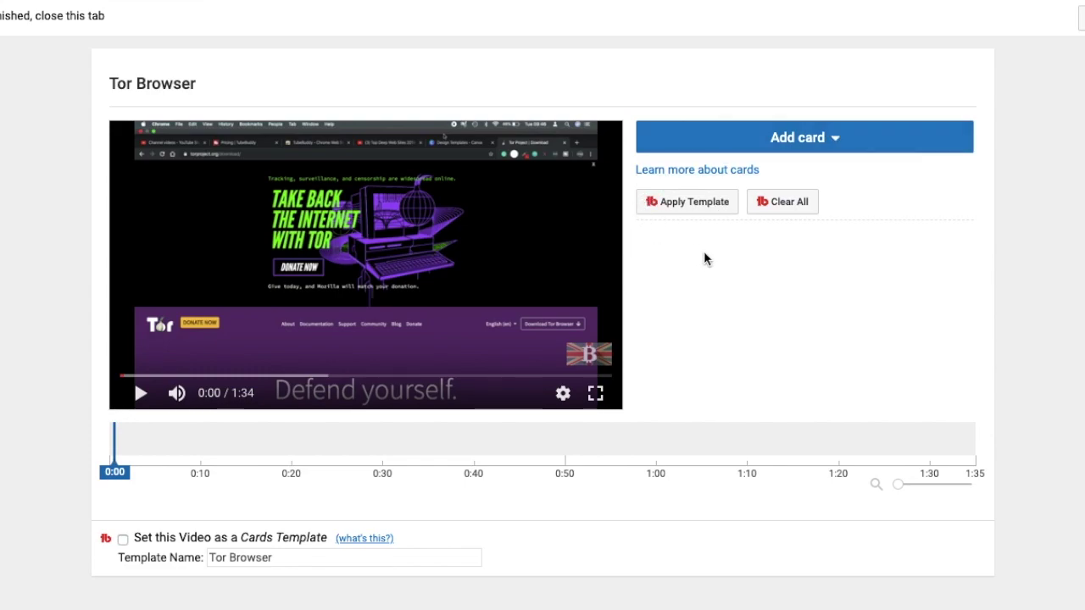
key(ctrl+w)
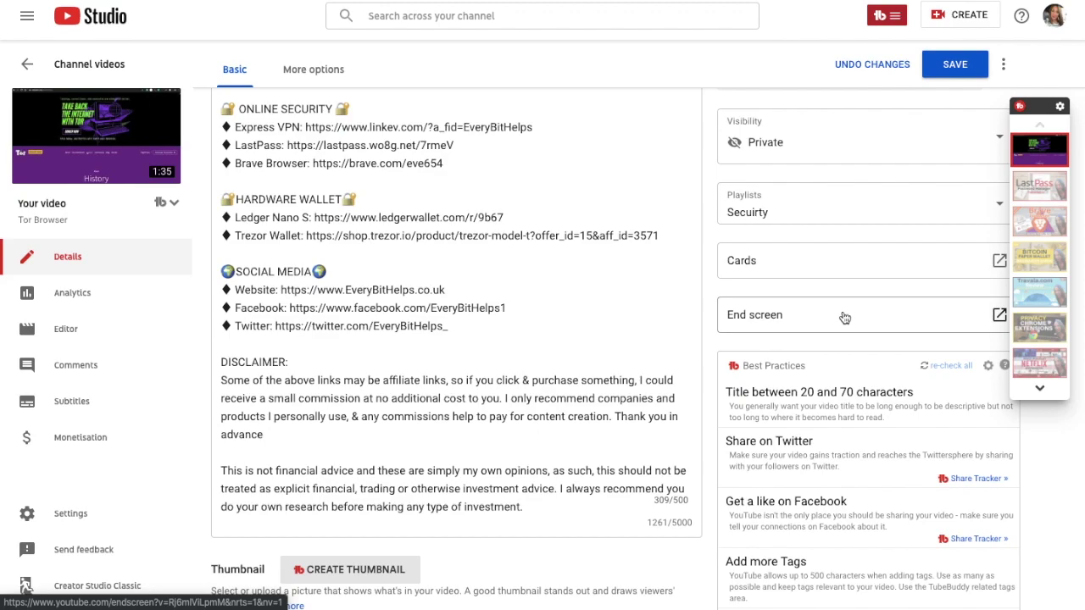
click(844, 317)
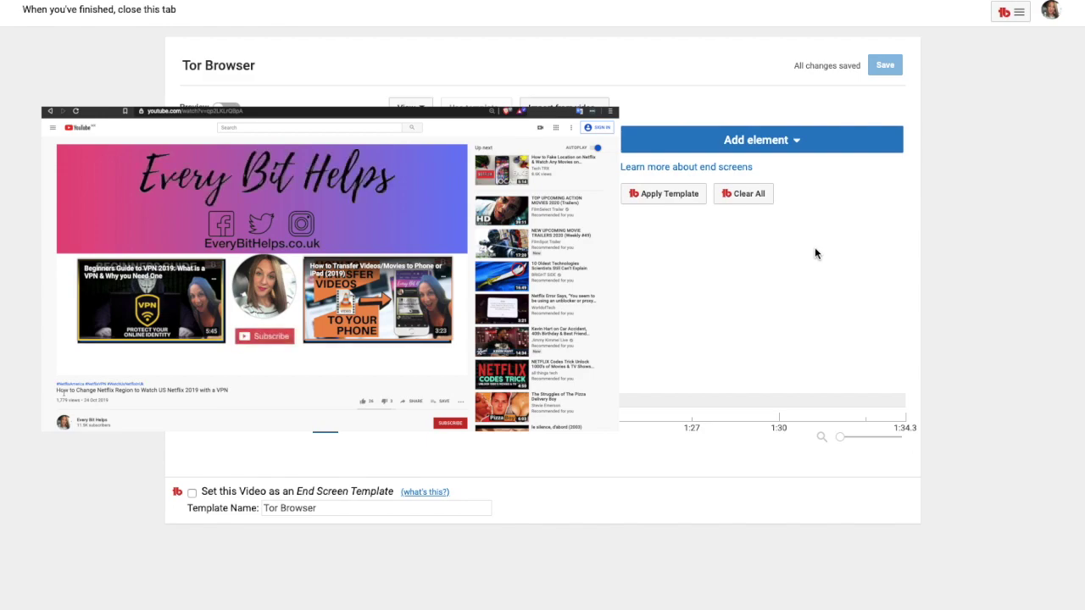
click(787, 149)
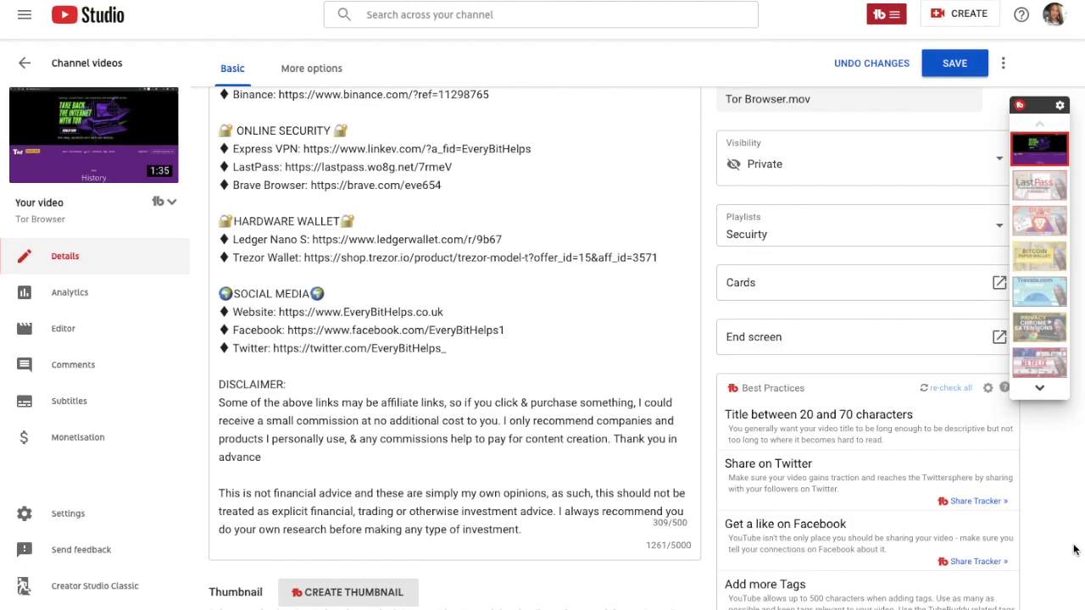
scroll(1073, 550, down, 1)
scroll(1074, 550, down, 3)
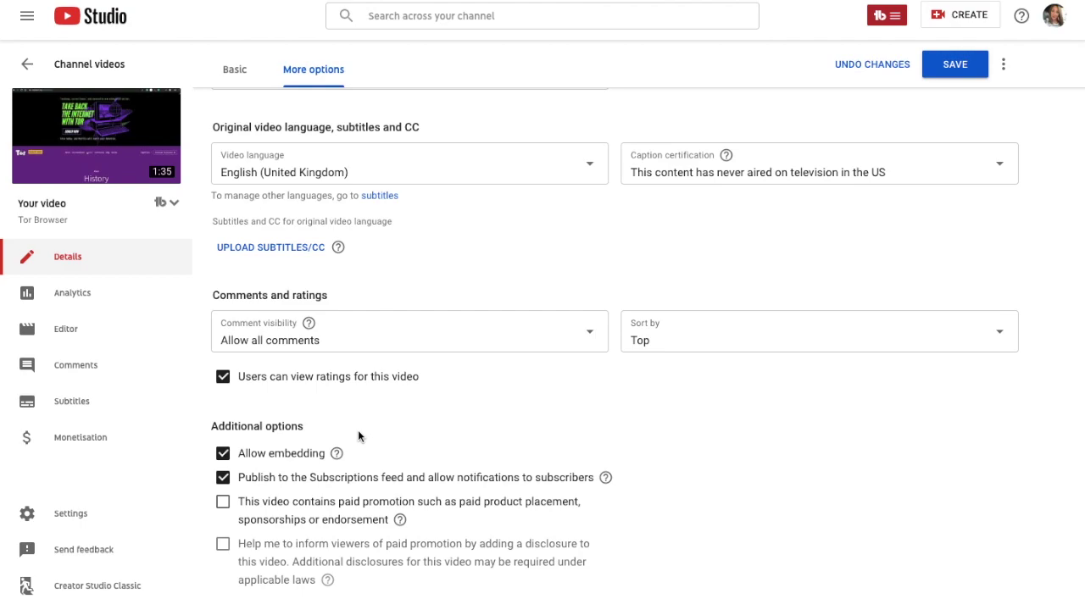
Review monetisation (overlay, sponsored card, skippable and non-skippable ads), then open channel Settings.
click(80, 439)
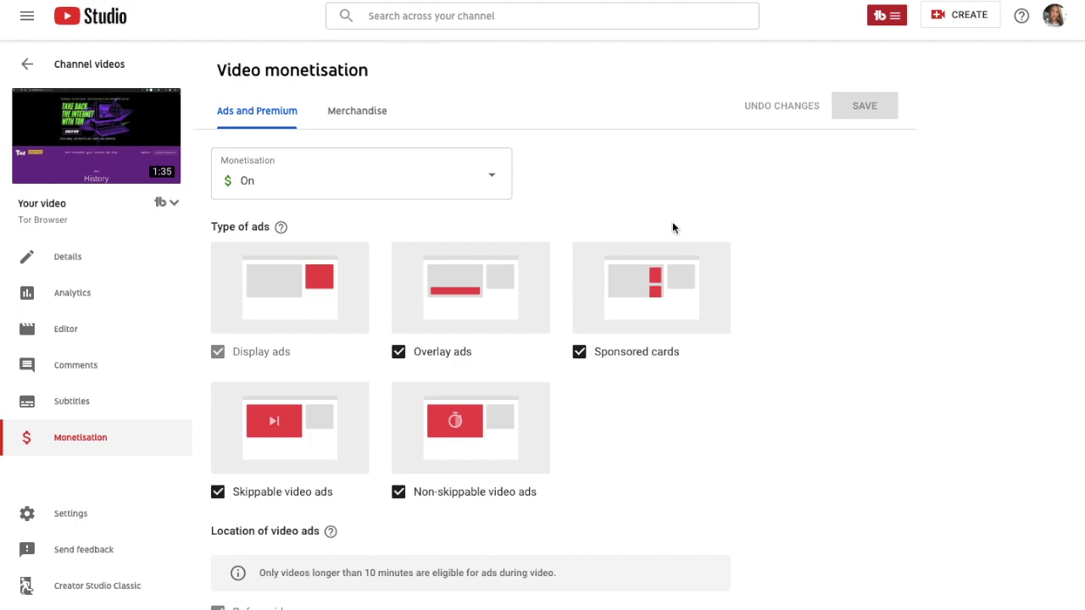
scroll(498, 341, down, 2)
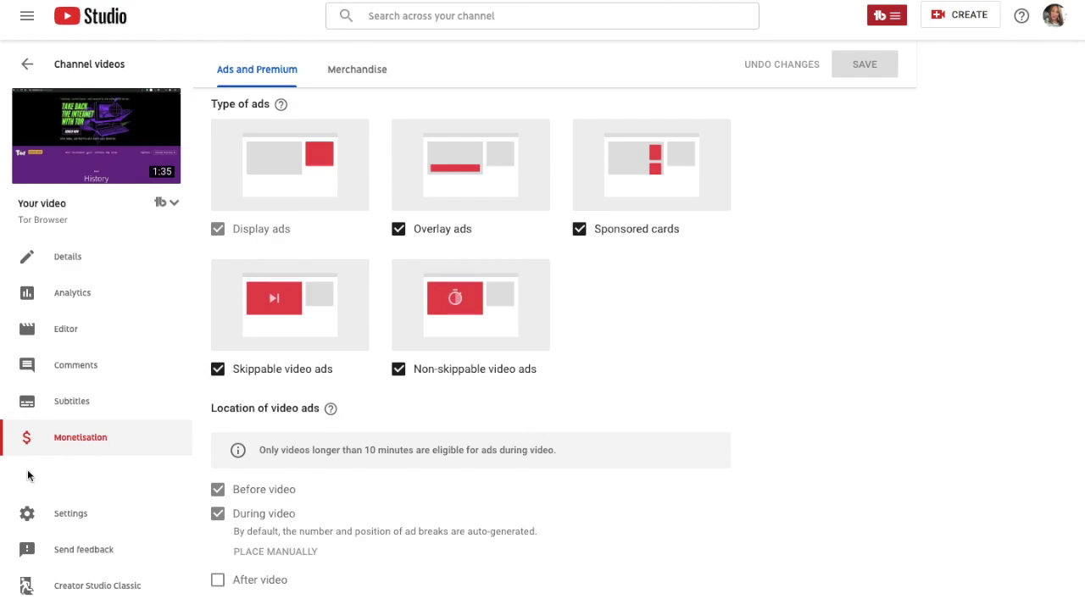
click(71, 517)
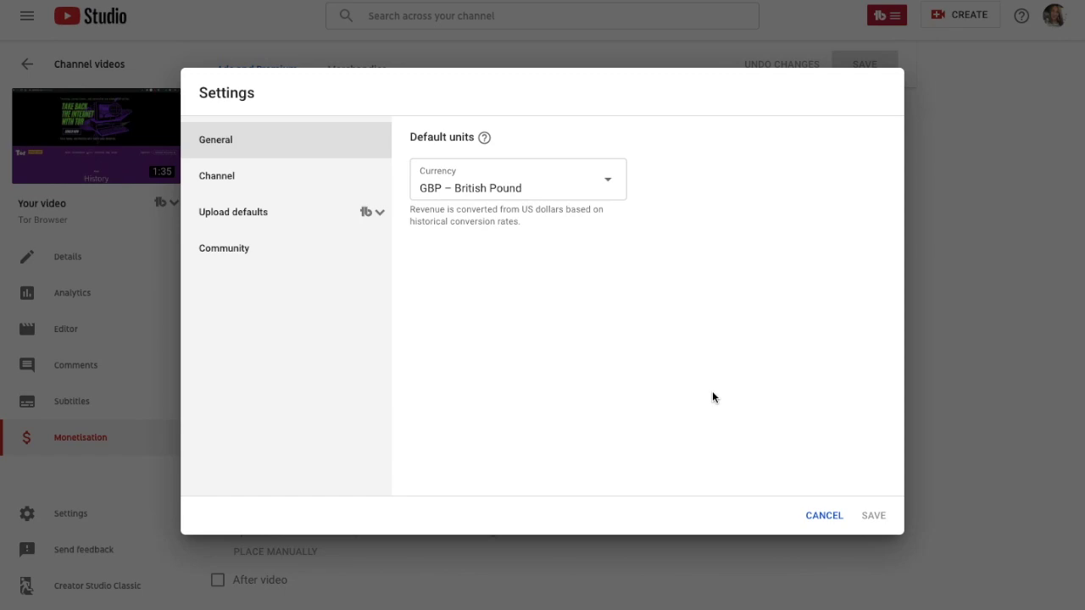
click(263, 215)
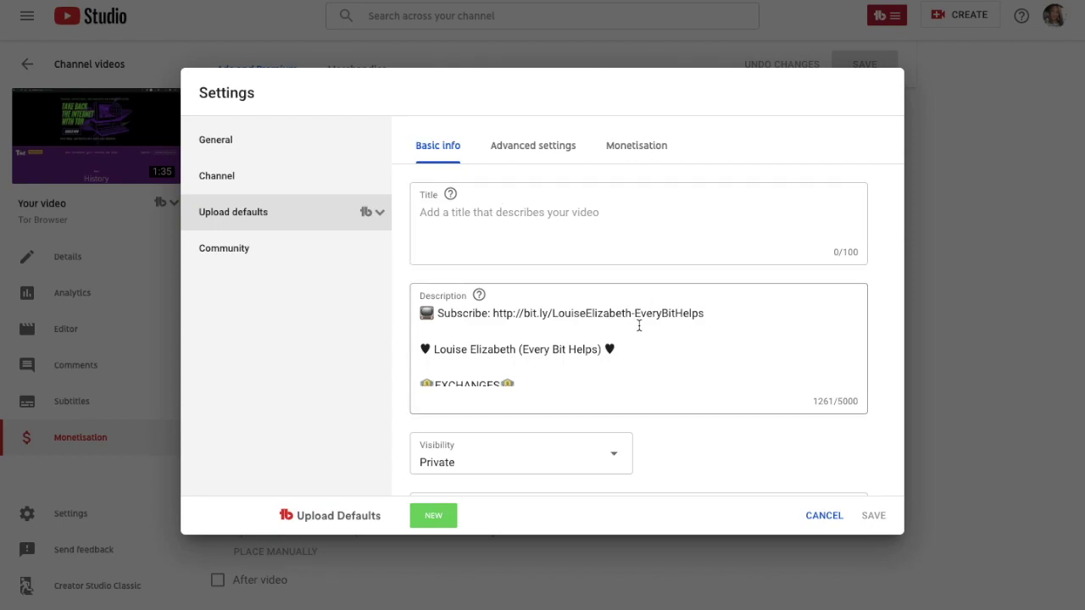
scroll(639, 326, down, 5)
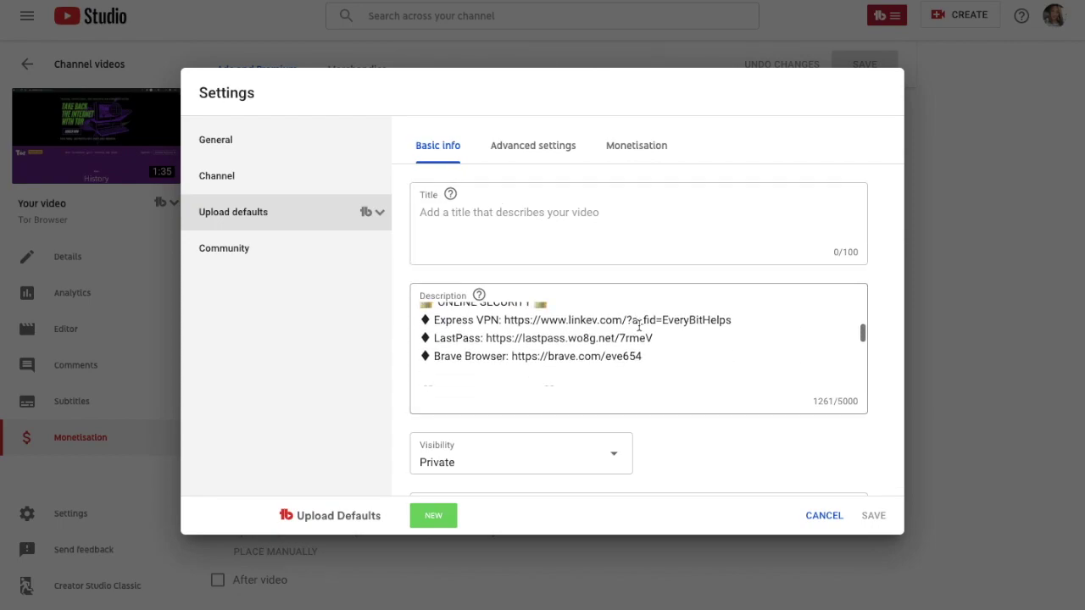
scroll(639, 325, up, 5)
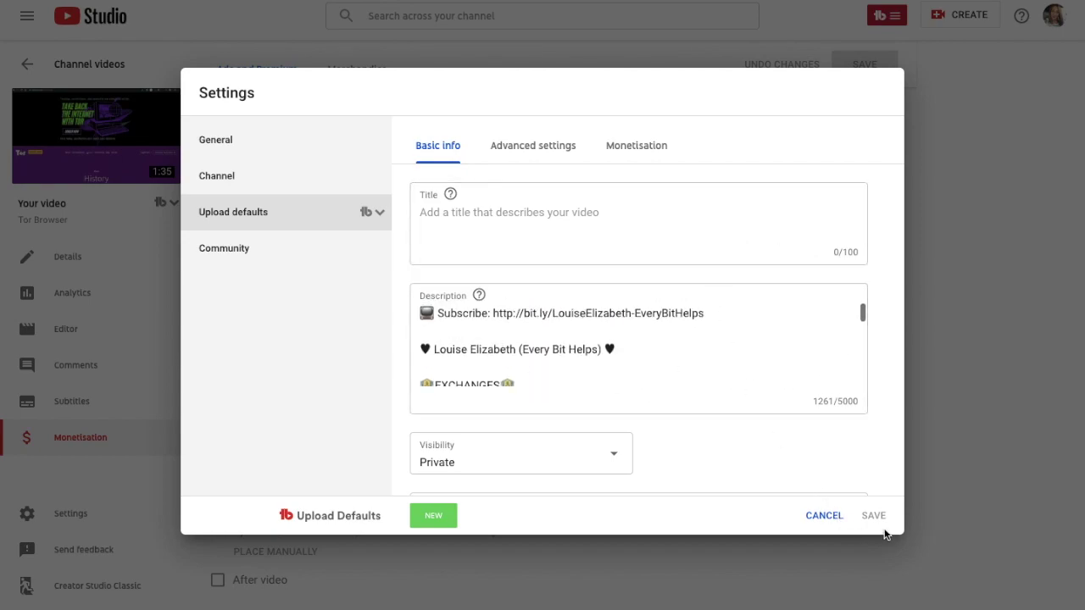
click(820, 515)
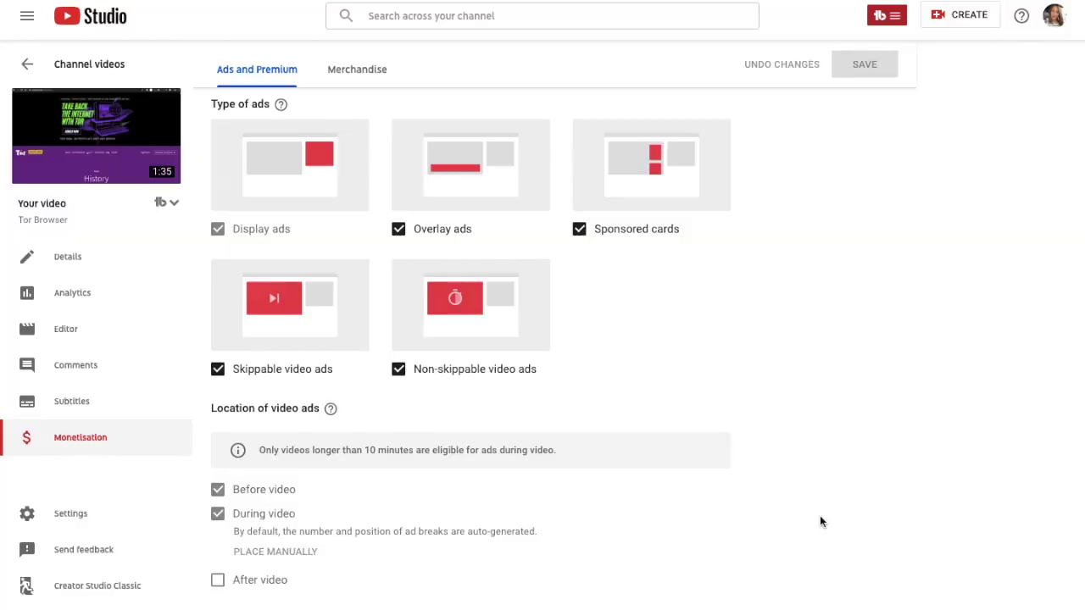
click(96, 255)
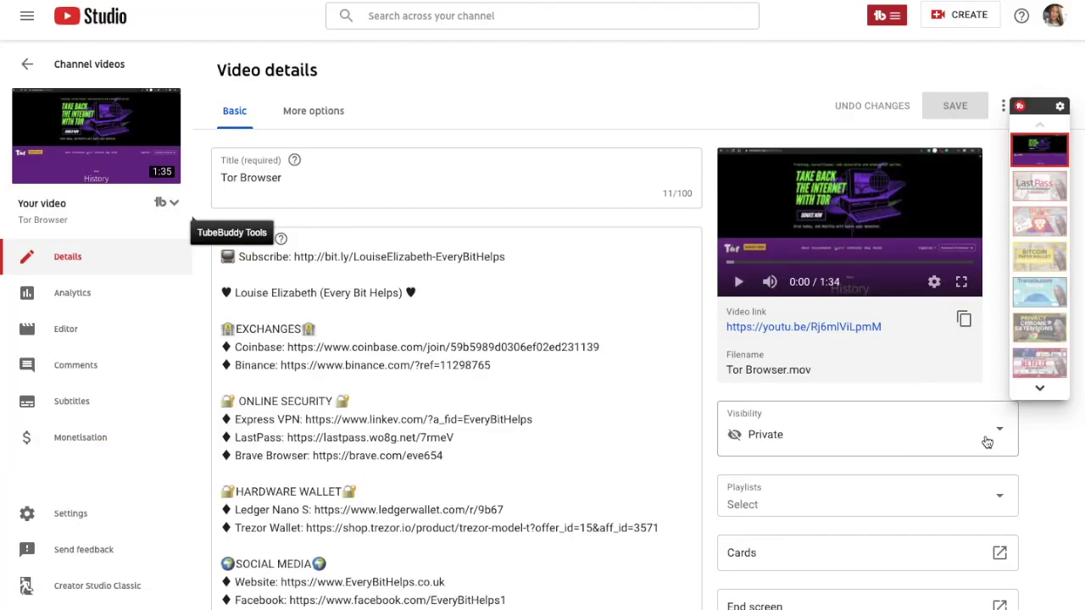
Make the Tor Browser video Public, scheduled to publish on 11 Dec 2019 at 00:00.
click(990, 439)
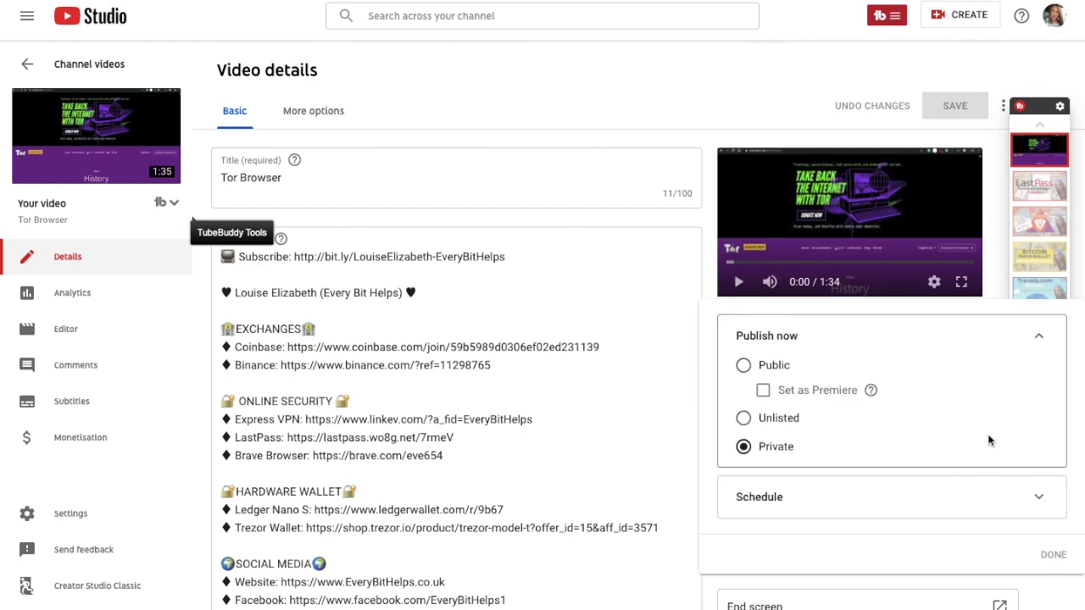
click(743, 367)
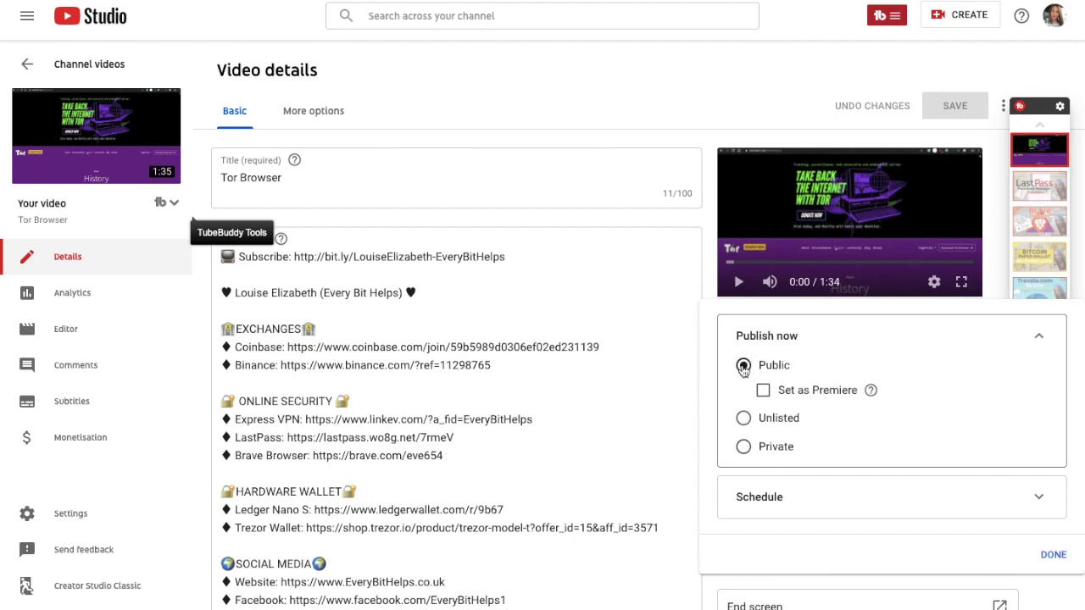
click(960, 497)
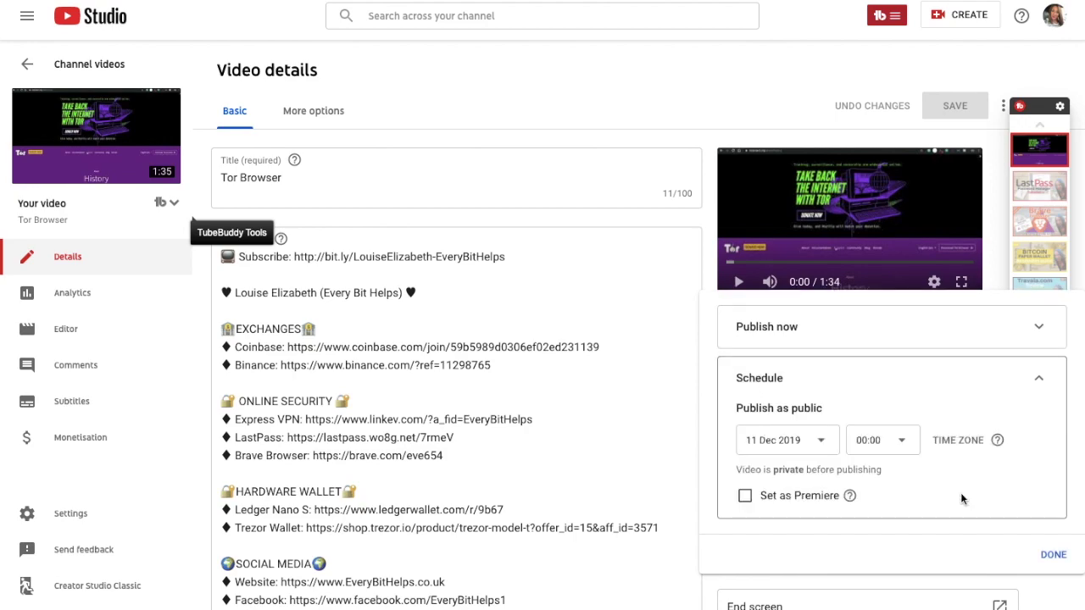